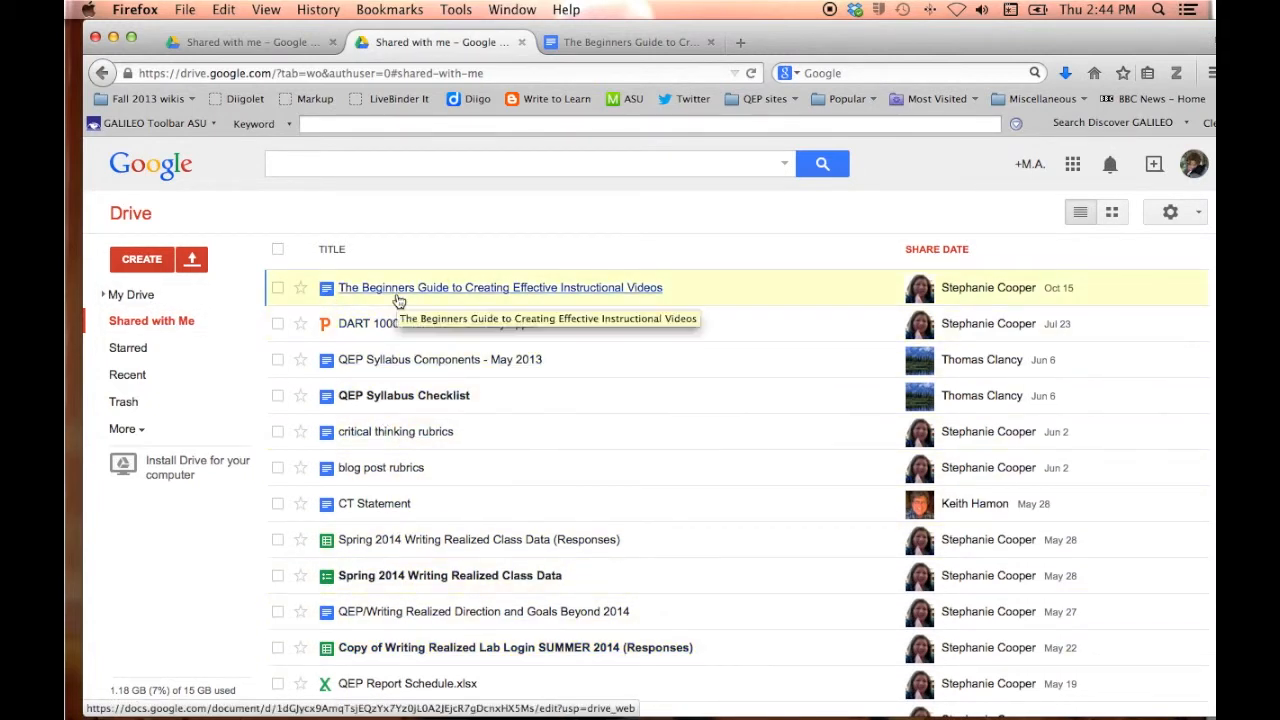
- Switch to the open document "The Beginners Guide to Creating Effective Instructional Videos" and look over its opening sections
left_click(588, 45)
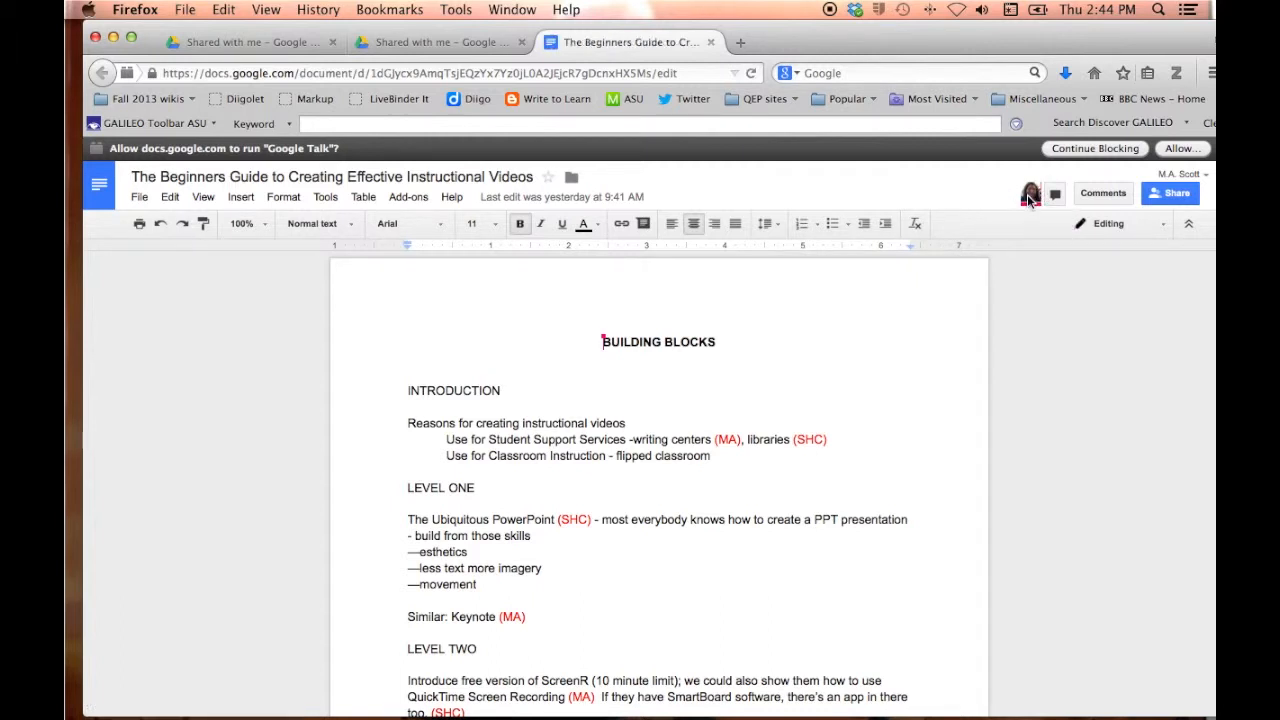
mouse_move(1030, 204)
mouse_move(617, 335)
scroll(852, 458, "down", 3)
scroll(855, 455, "up", 3)
- Open the document's group chat and send the collaborator a short "Hi" greeting by first name
left_click(1056, 196)
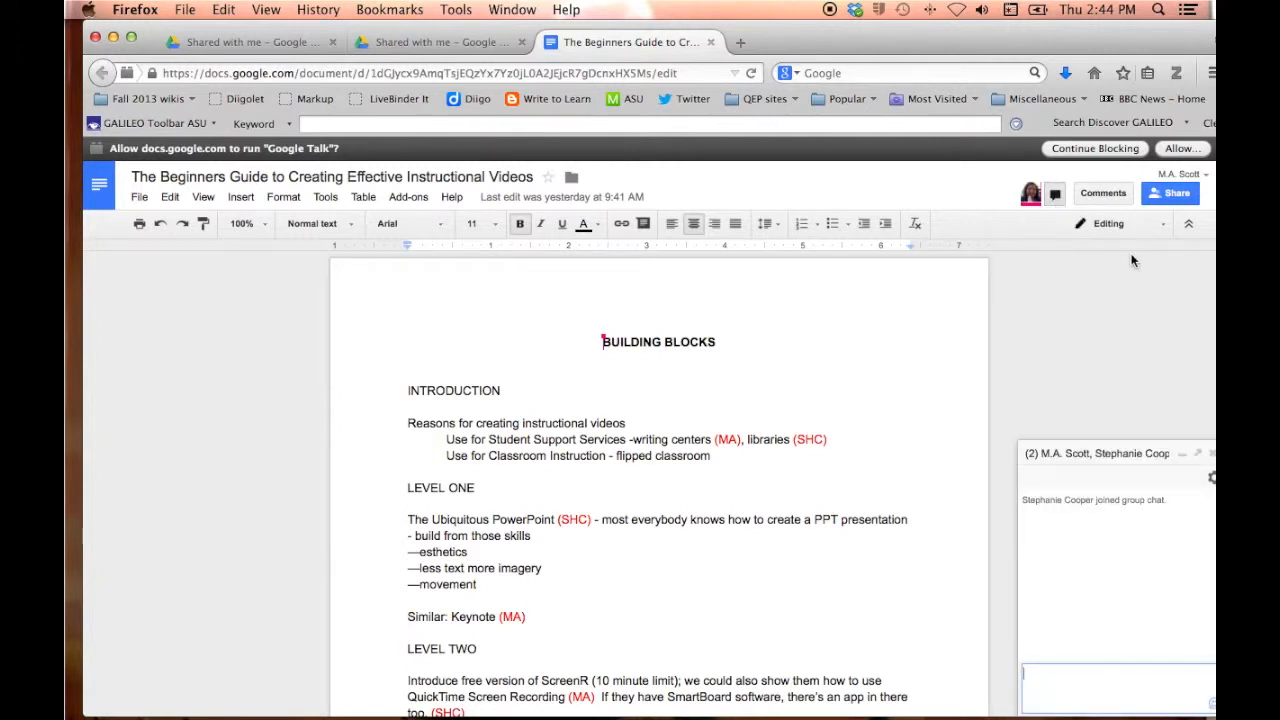
type("Hi Steph!")
key("Return")
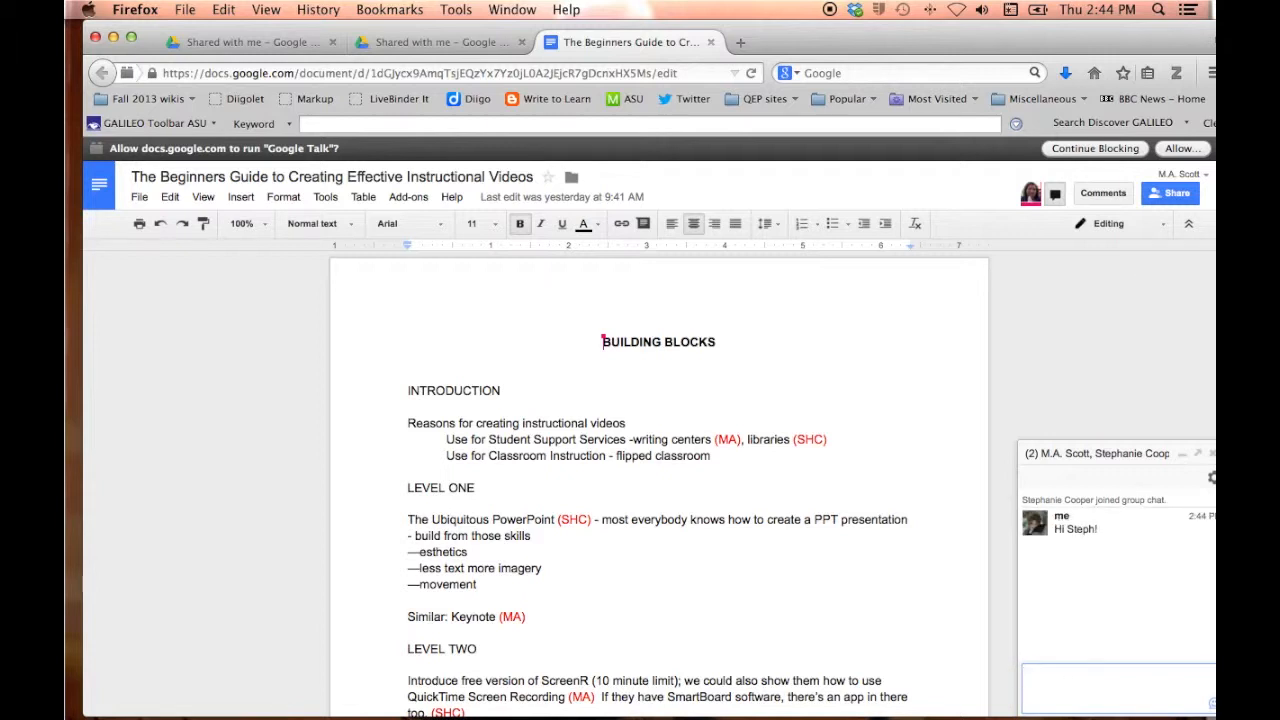
- Shift the browser window so the whole chat fits on screen and send "Let's work out a few questions on our proposal :)"
left_click_drag(1035, 34, 1009, 32)
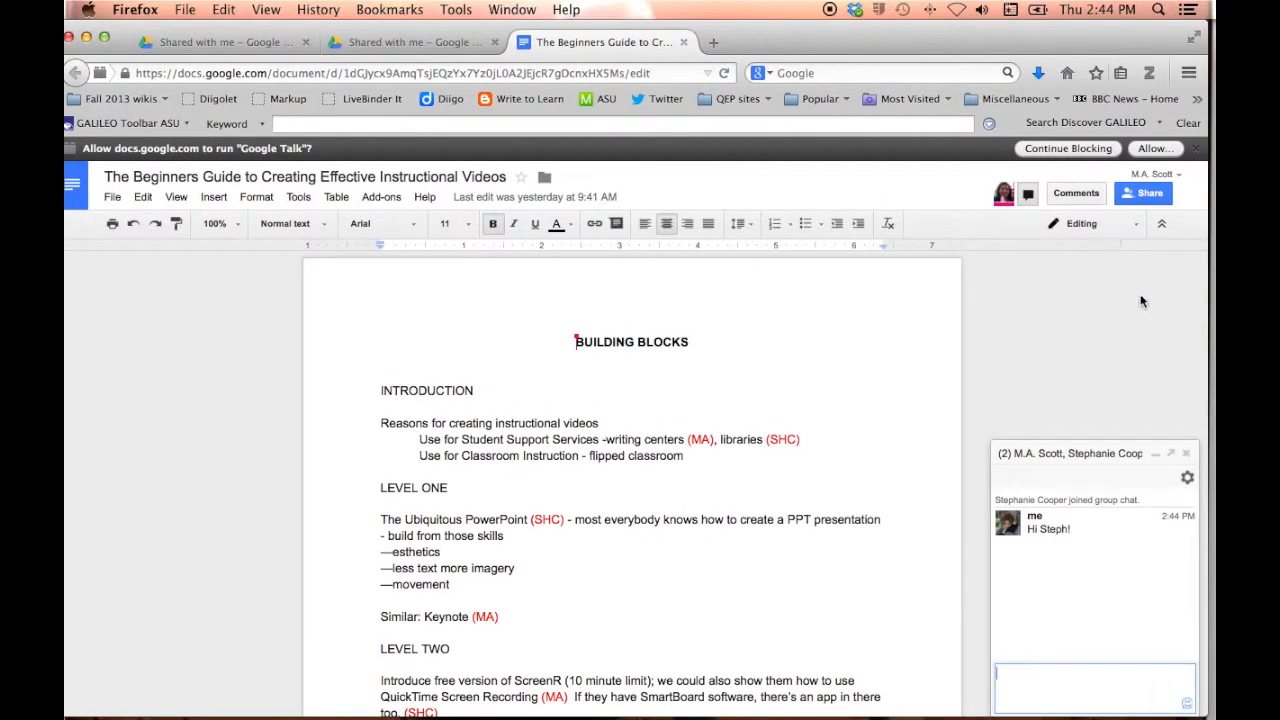
type("Let's work out a few que")
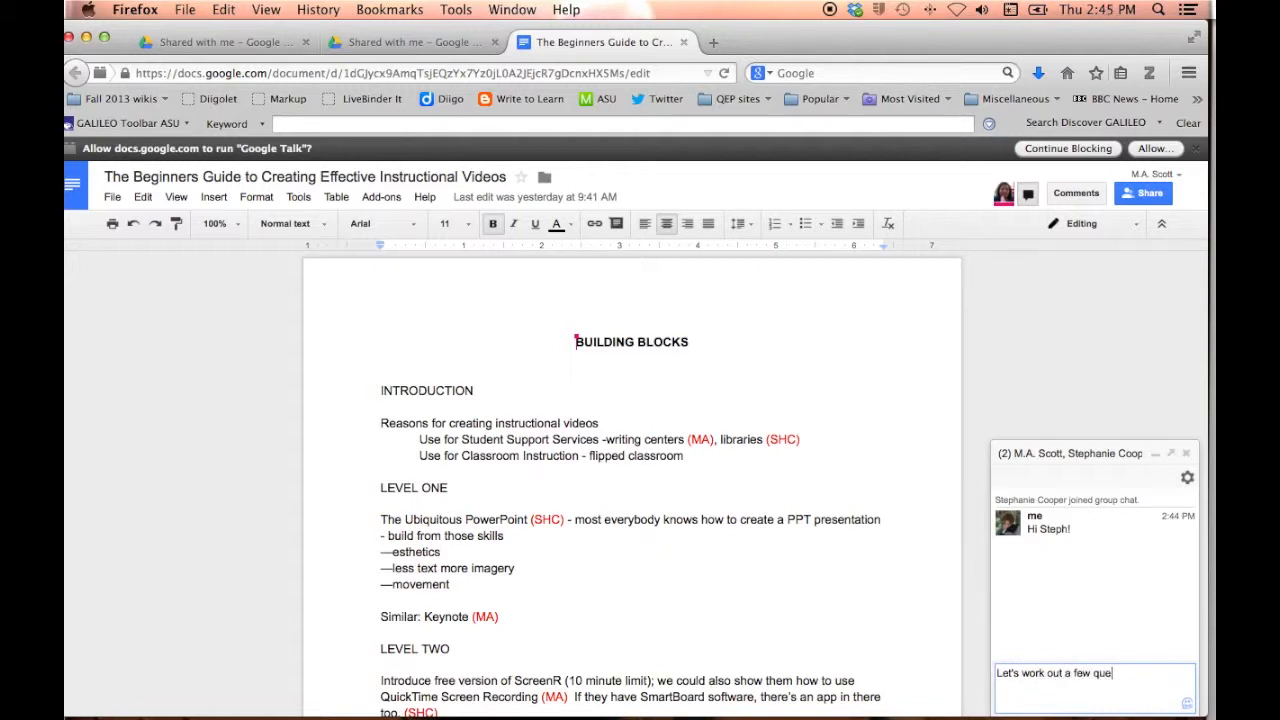
type("stions on our proposal :)")
key("Return")
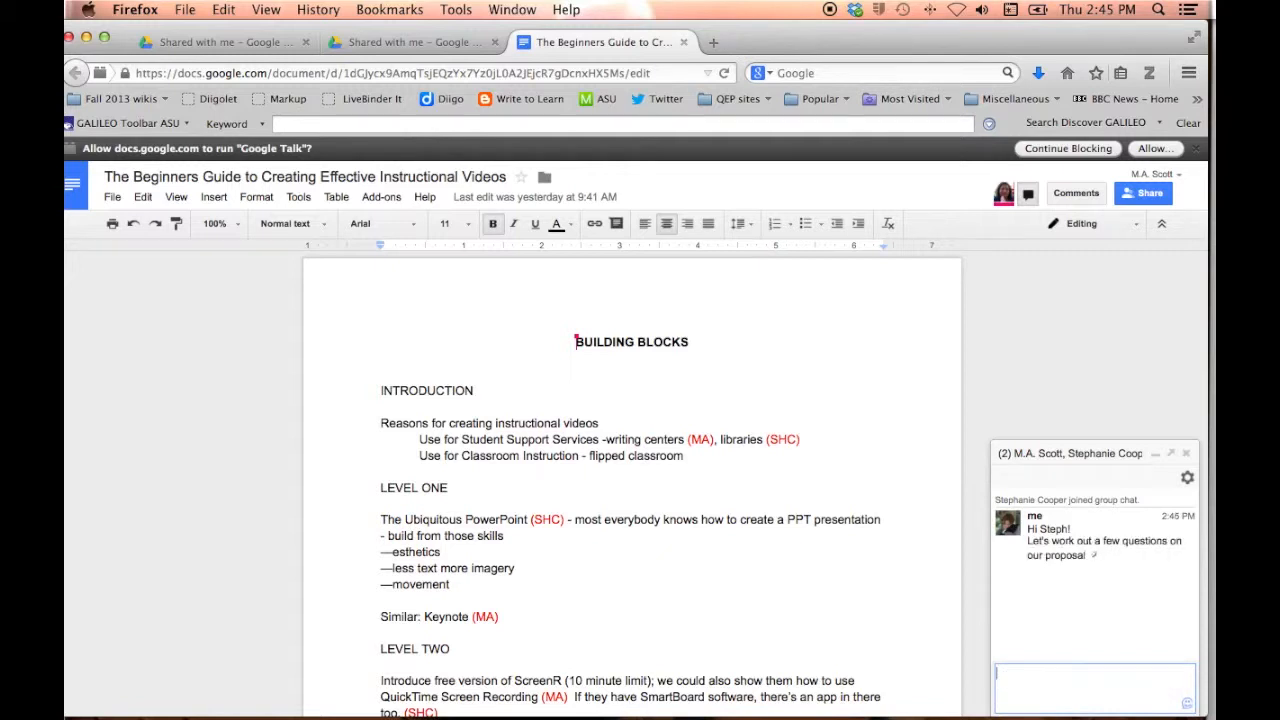
- Bring the Level Two section into view and ask in the chat "Do you want to use Jing too?"
scroll(800, 538, "down", 5)
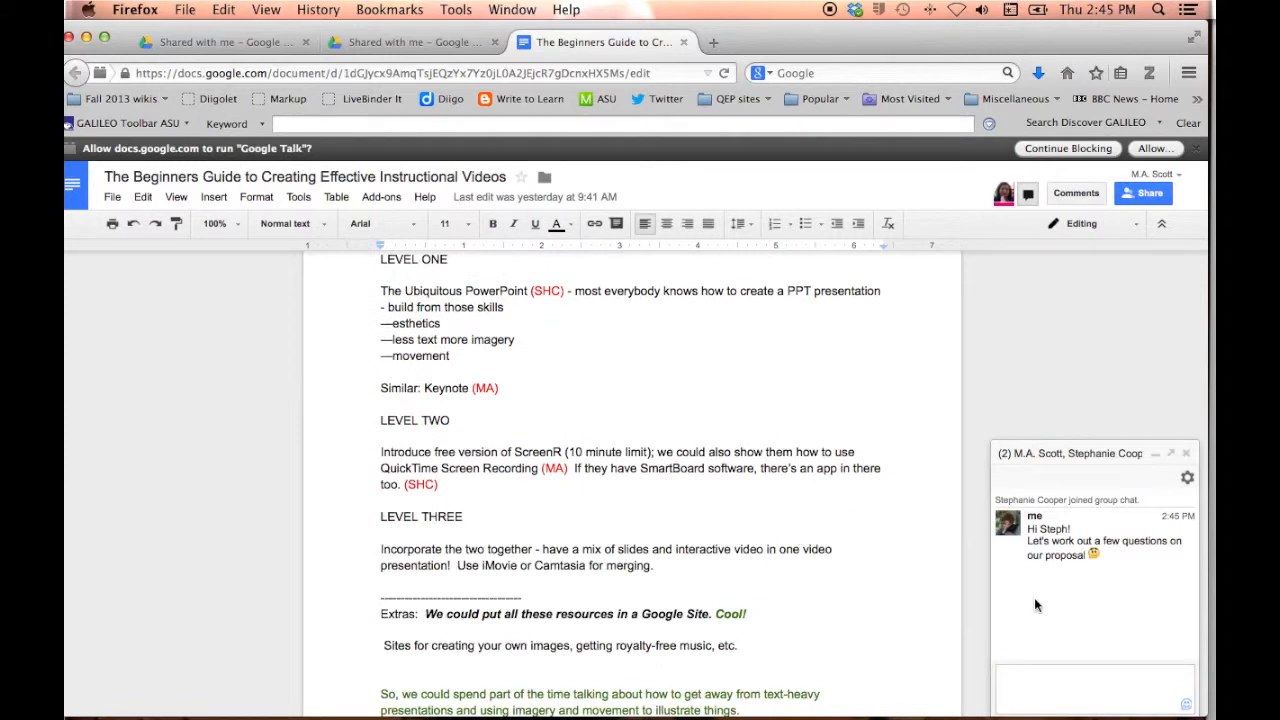
left_click(1043, 695)
type("Do ")
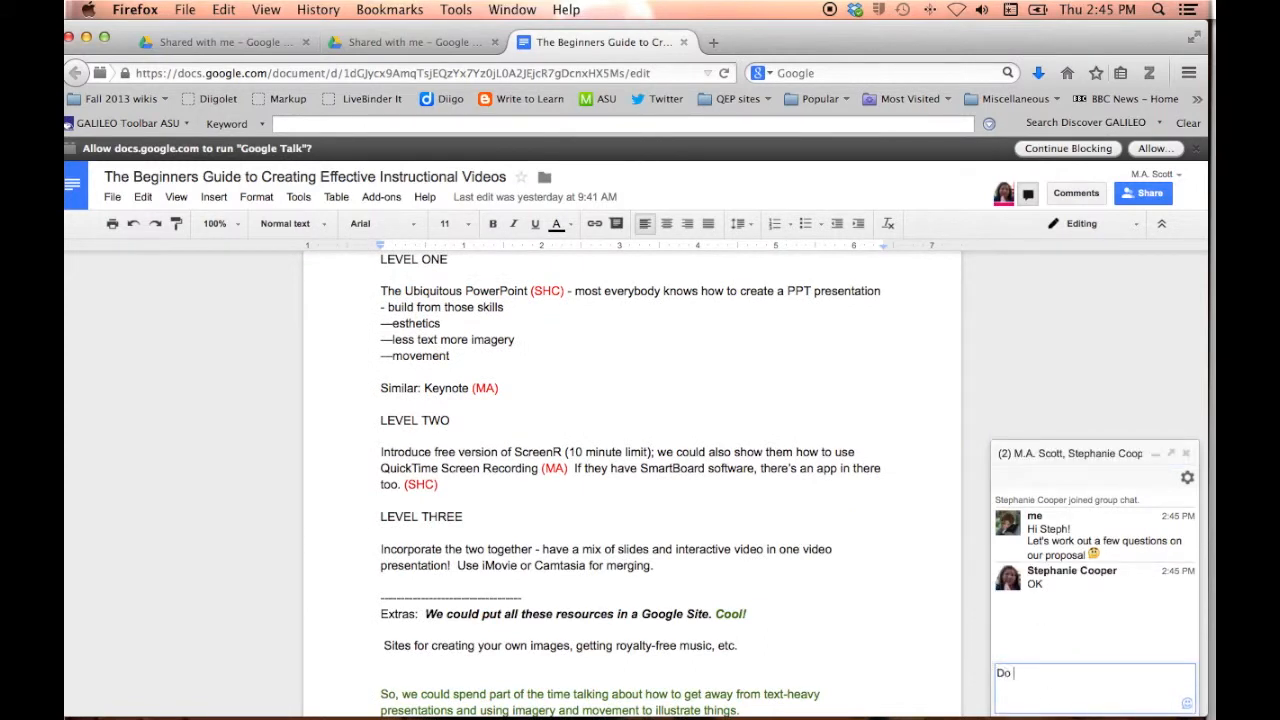
type("you want to use Jing too?")
key("Return")
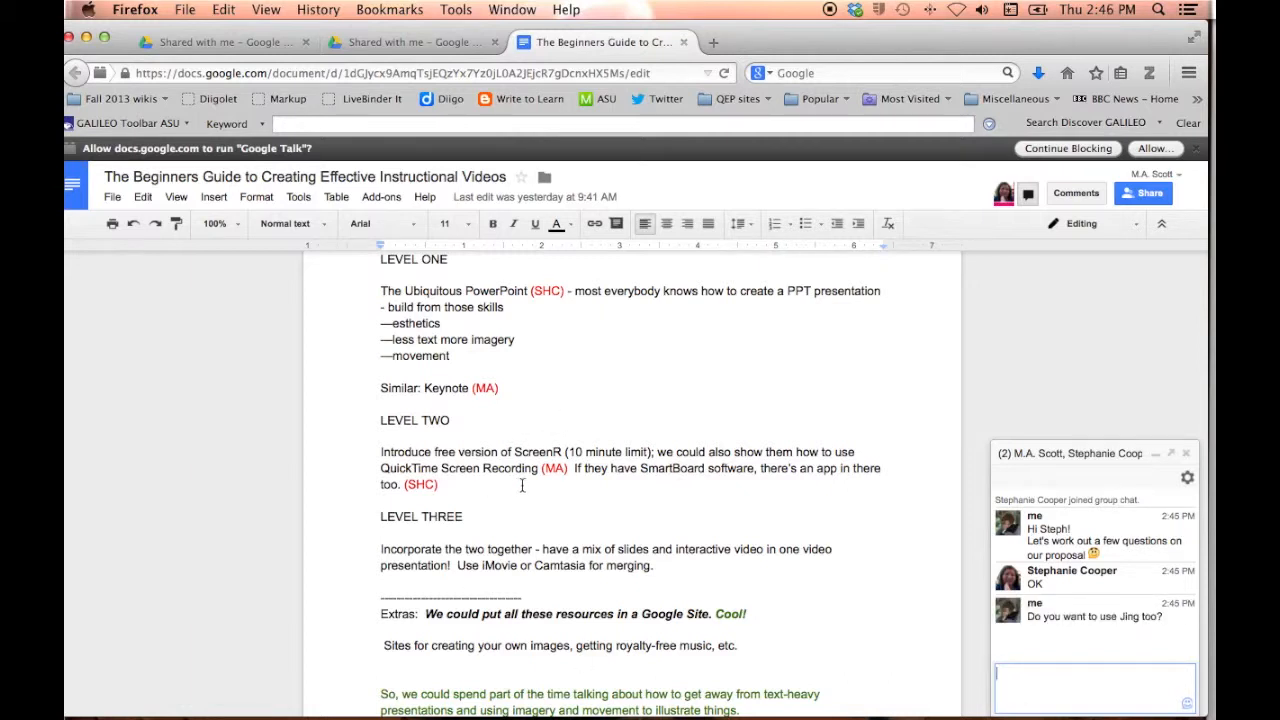
- Under Level Two, end the QuickTime Screen Recording (MA) sentence with a period and add "We can use Jing as well." in black text
left_click(570, 475)
type(".")
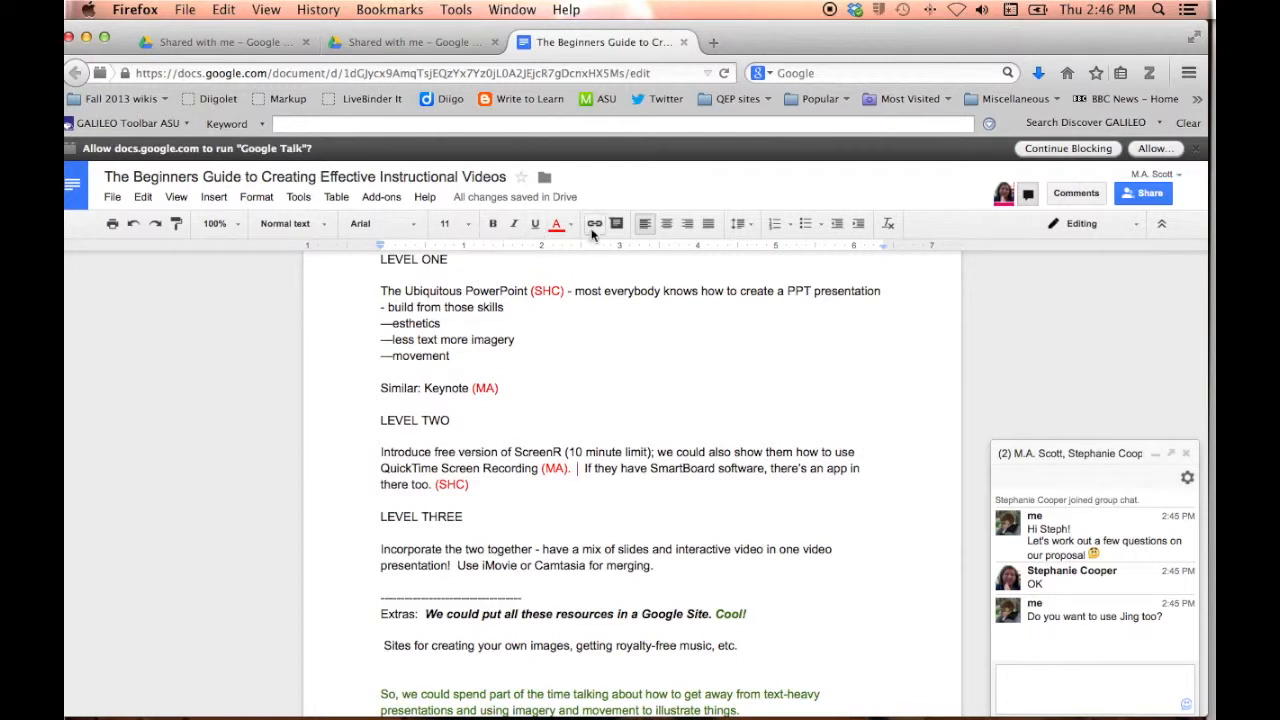
left_click(557, 224)
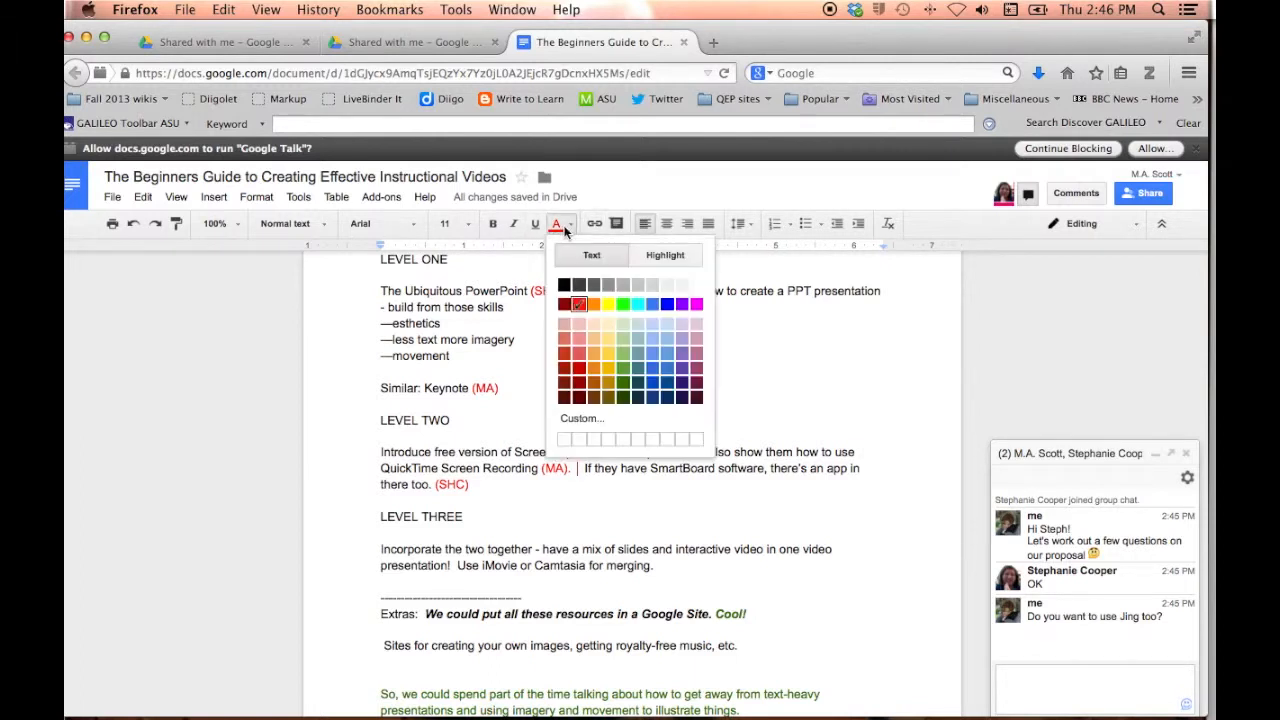
left_click(565, 287)
type("We")
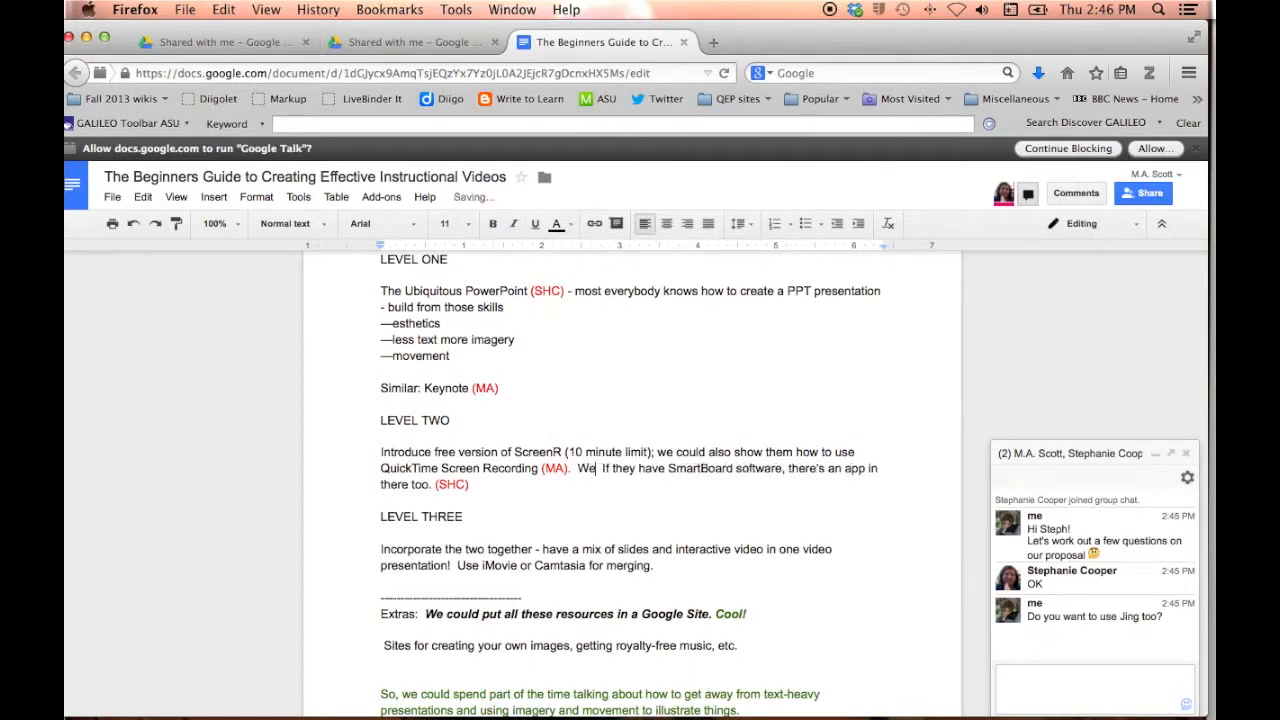
type(" can use")
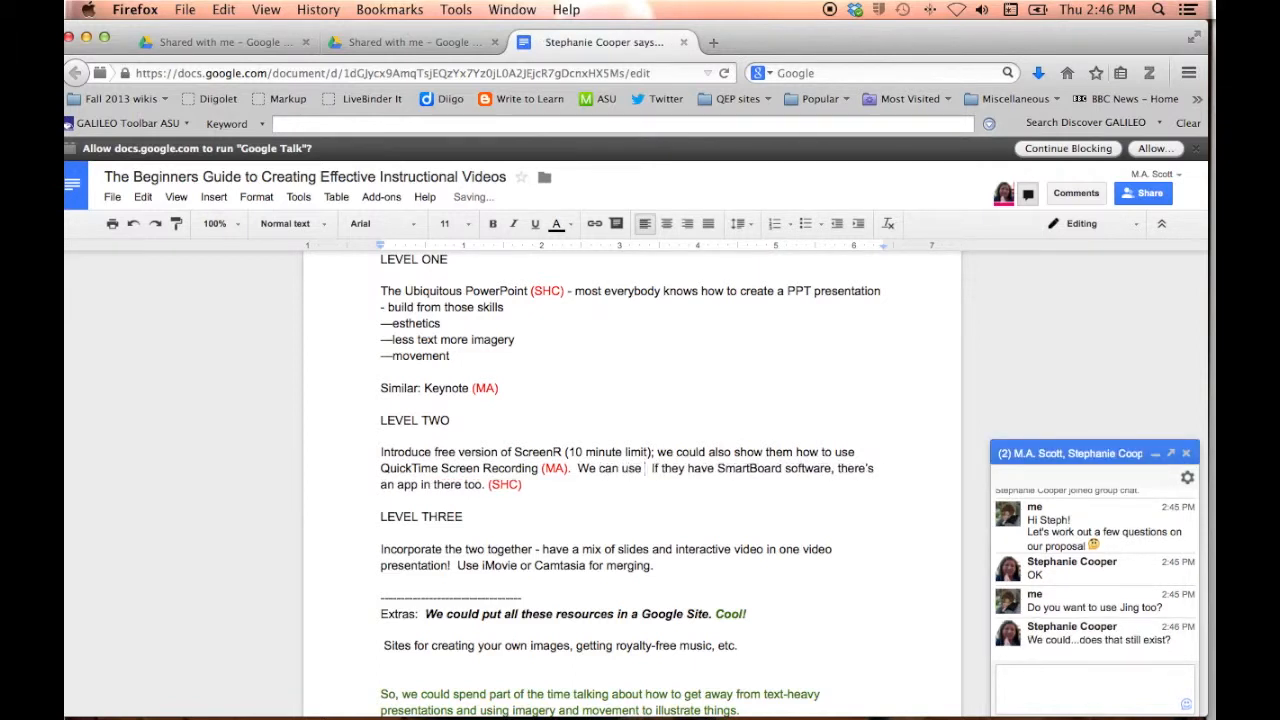
type(" Jing as well.")
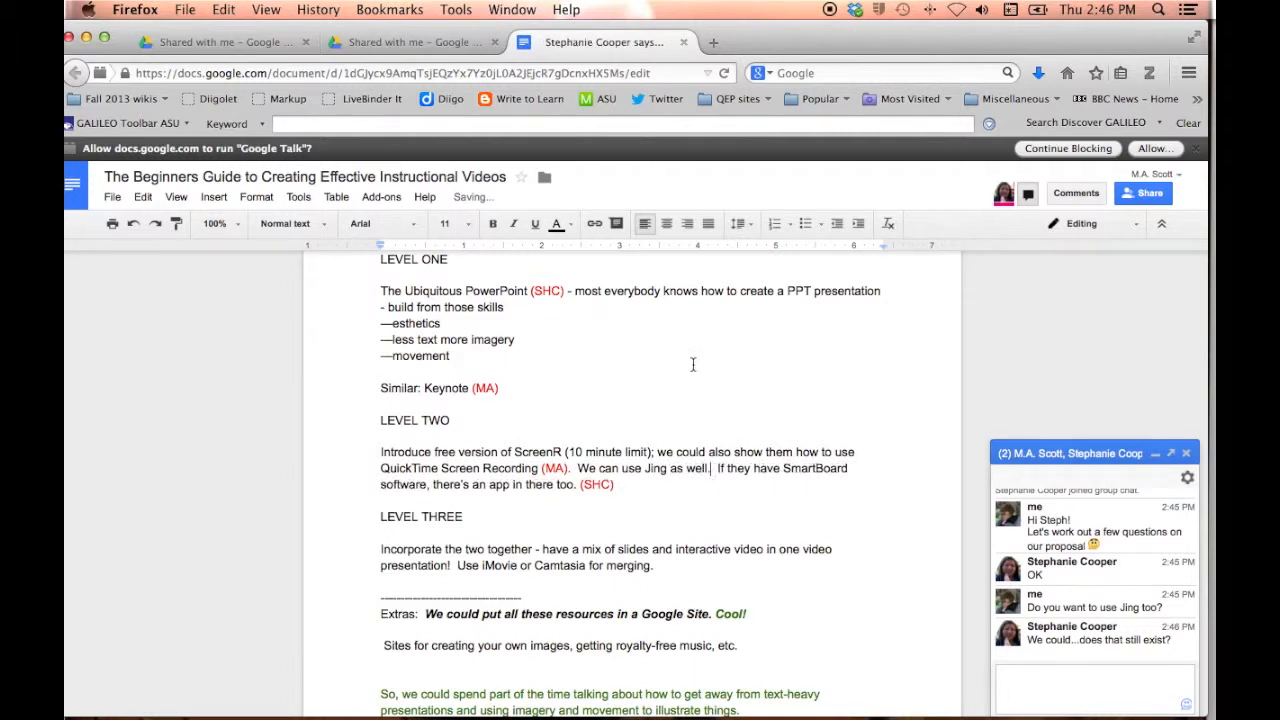
- Reply in the chat "yes. Although, I never use it anymore." and "Some people might. I'll check on it."
left_click(1095, 685)
type("yes")
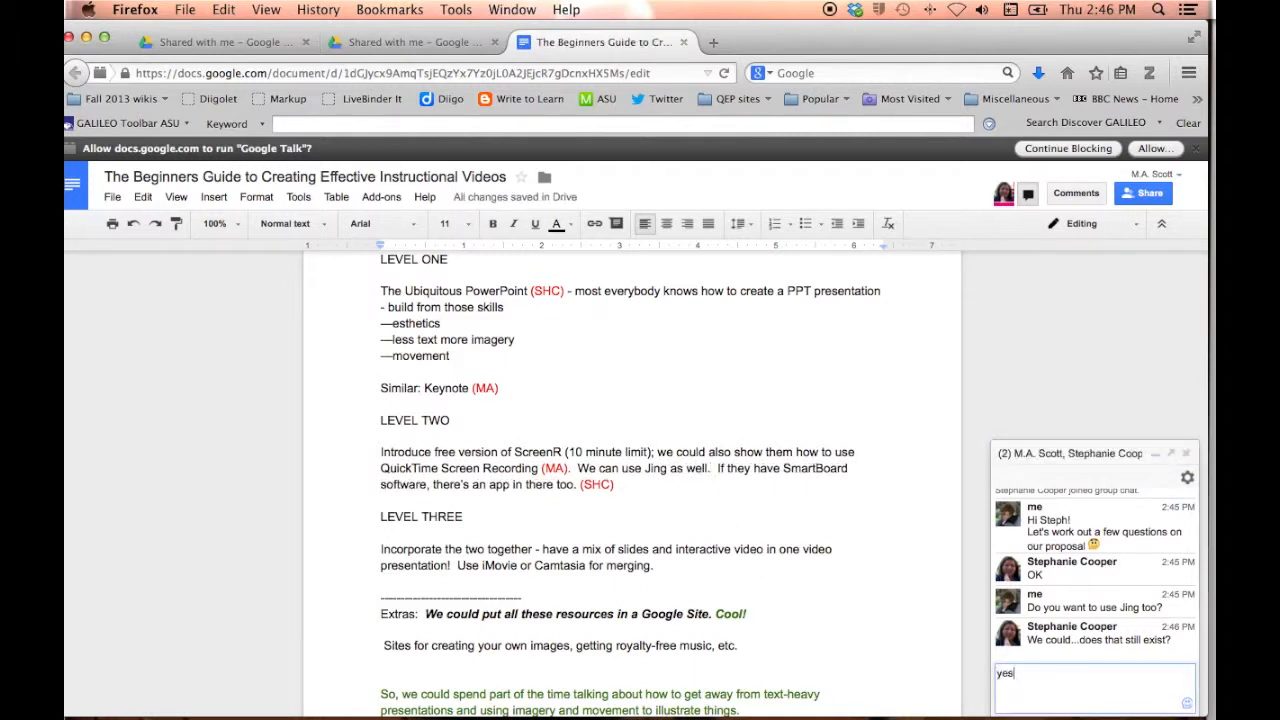
type(". Although, I never use it anymore.")
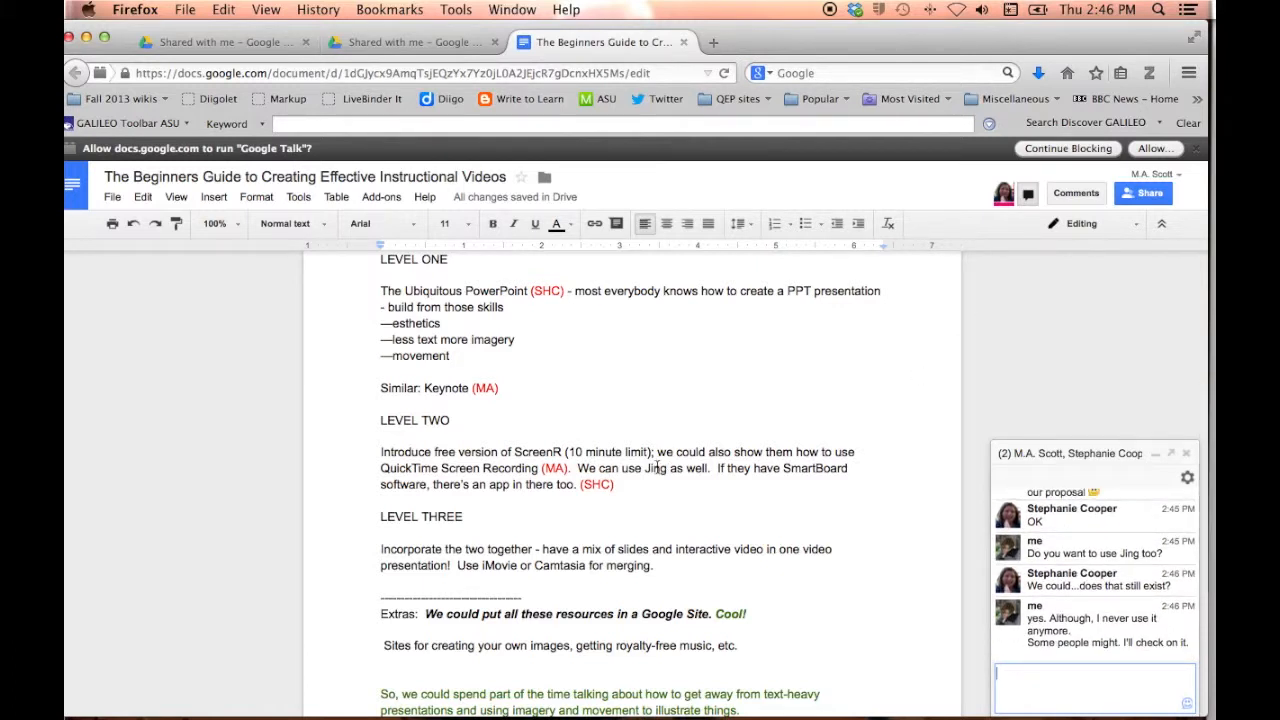
- Draft a comment on "We can use Jing as well" reading "We need to be sure this is still active before we use it in our presentation."
left_click_drag(579, 468, 709, 472)
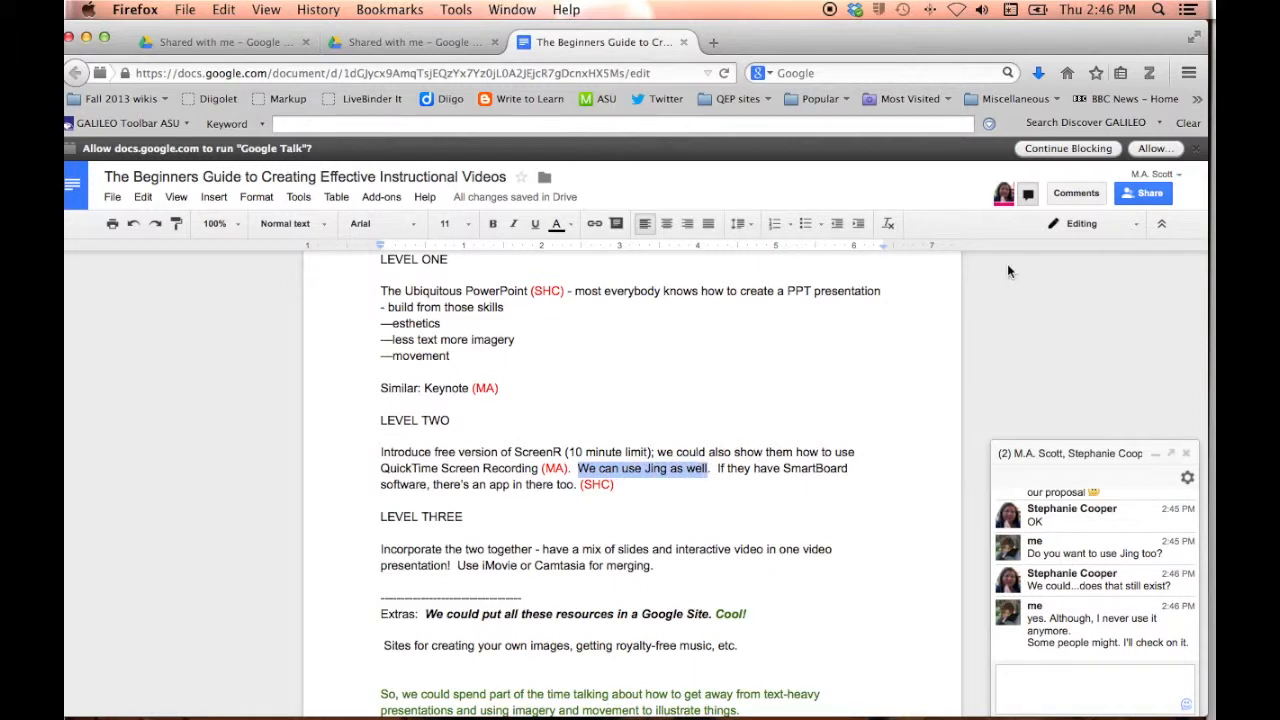
left_click(1080, 193)
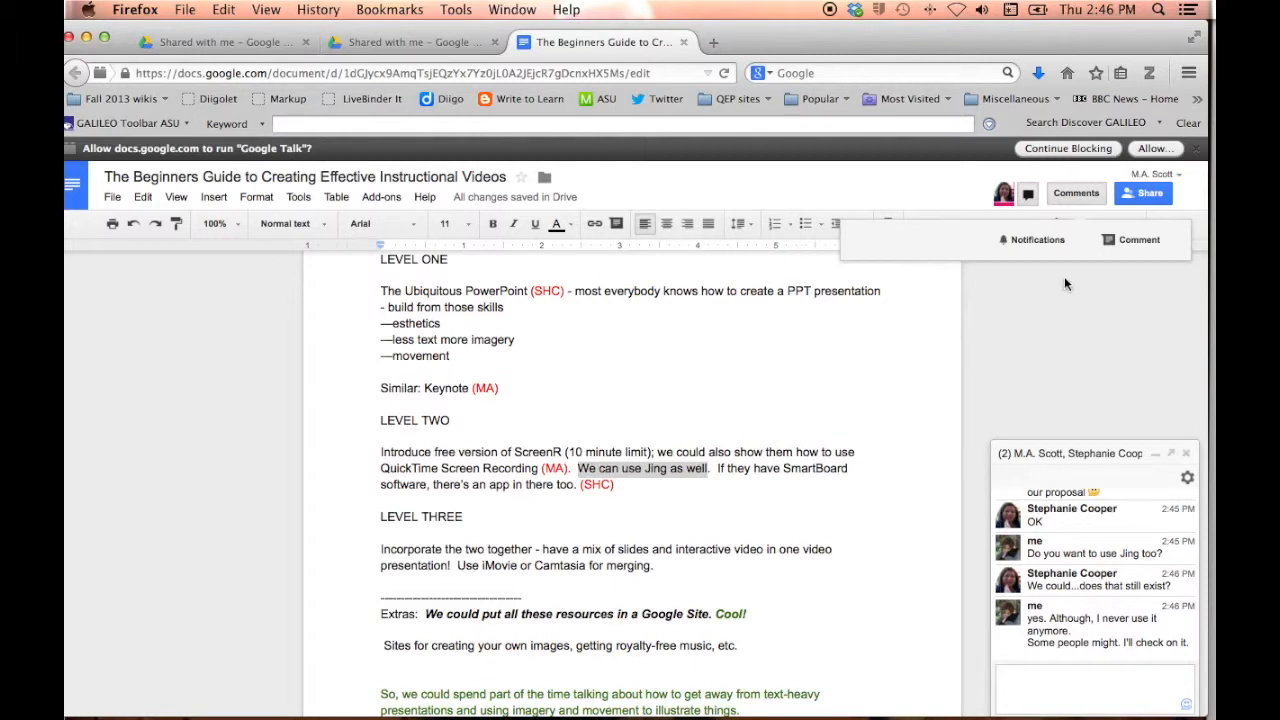
left_click(1133, 246)
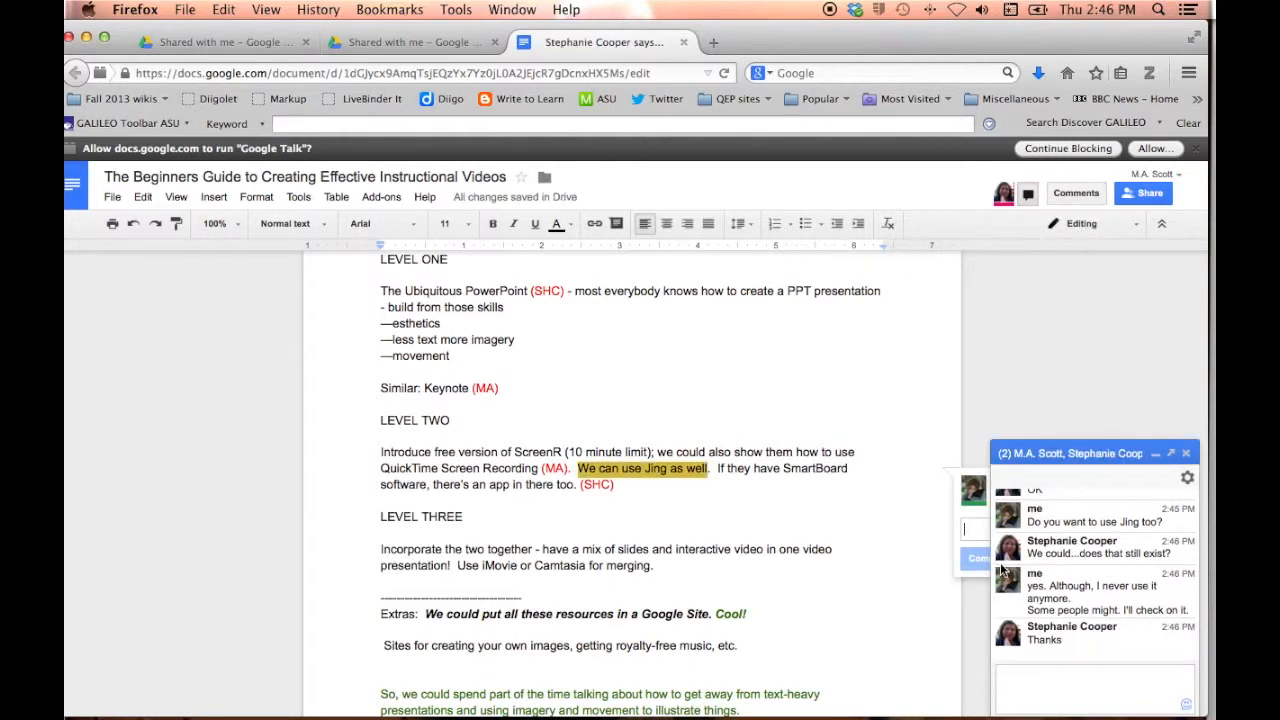
scroll(968, 520, "down", 3)
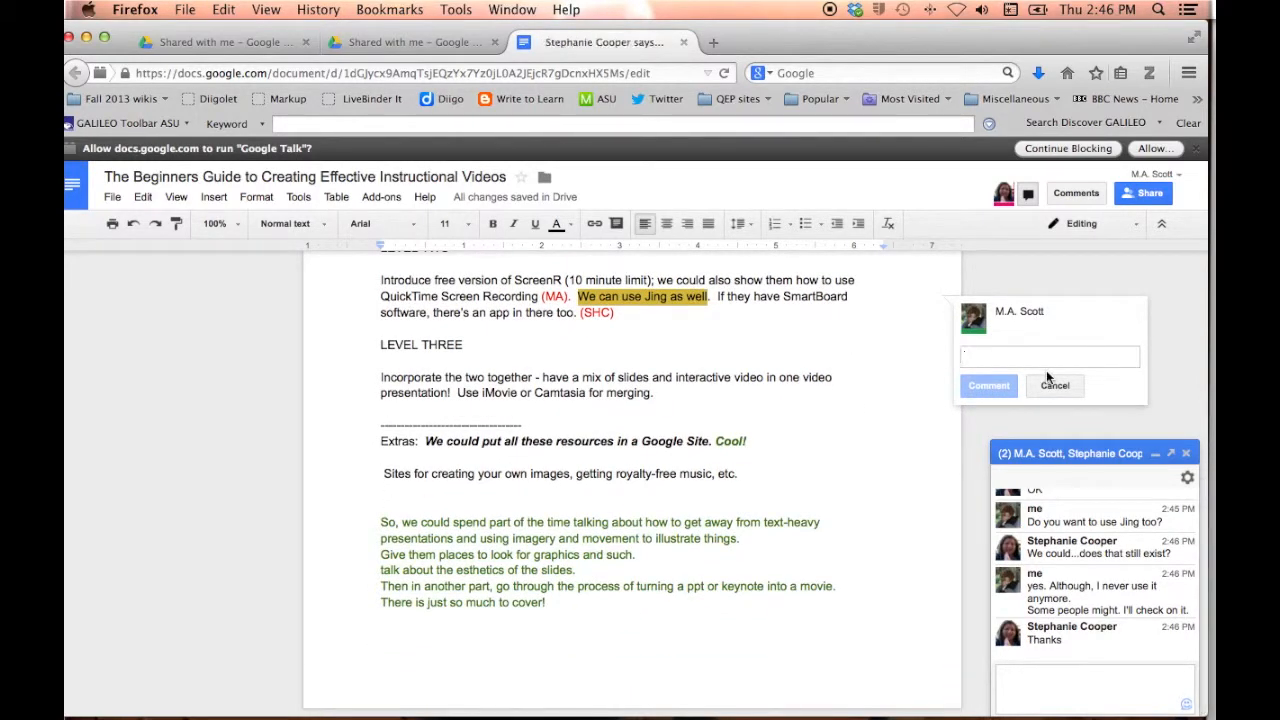
type("We")
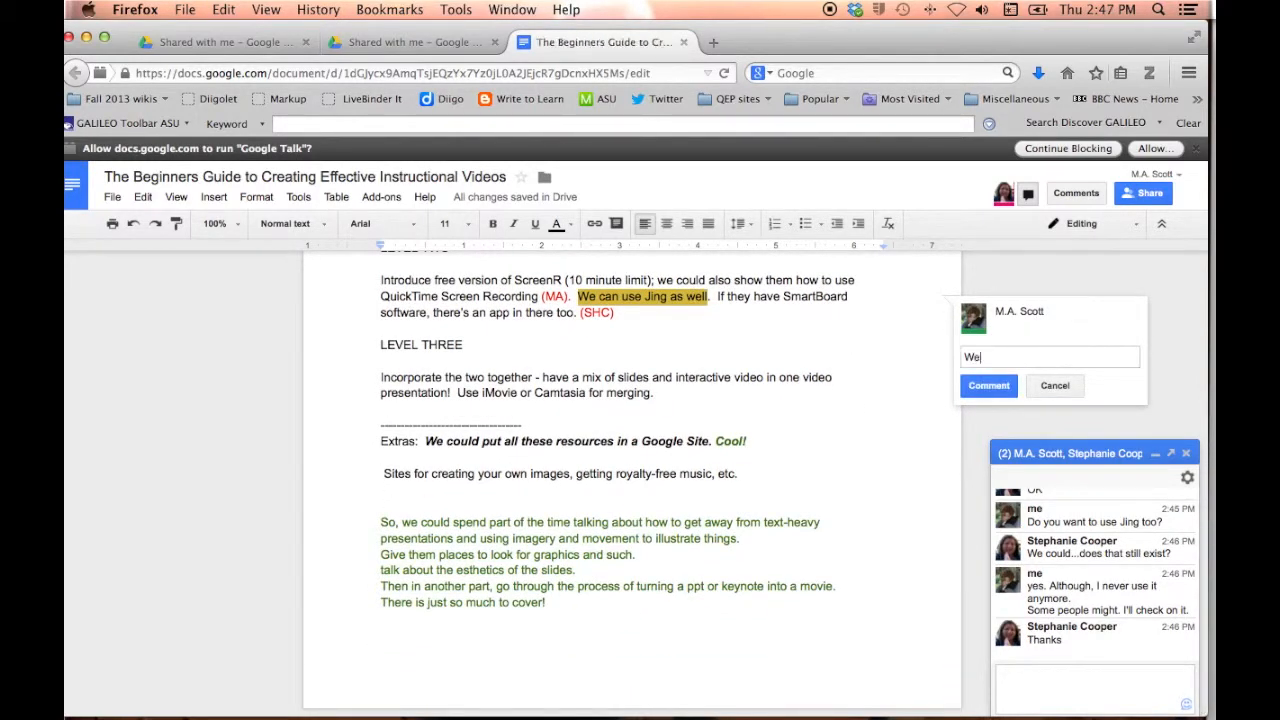
type(" need to be sure this is still ")
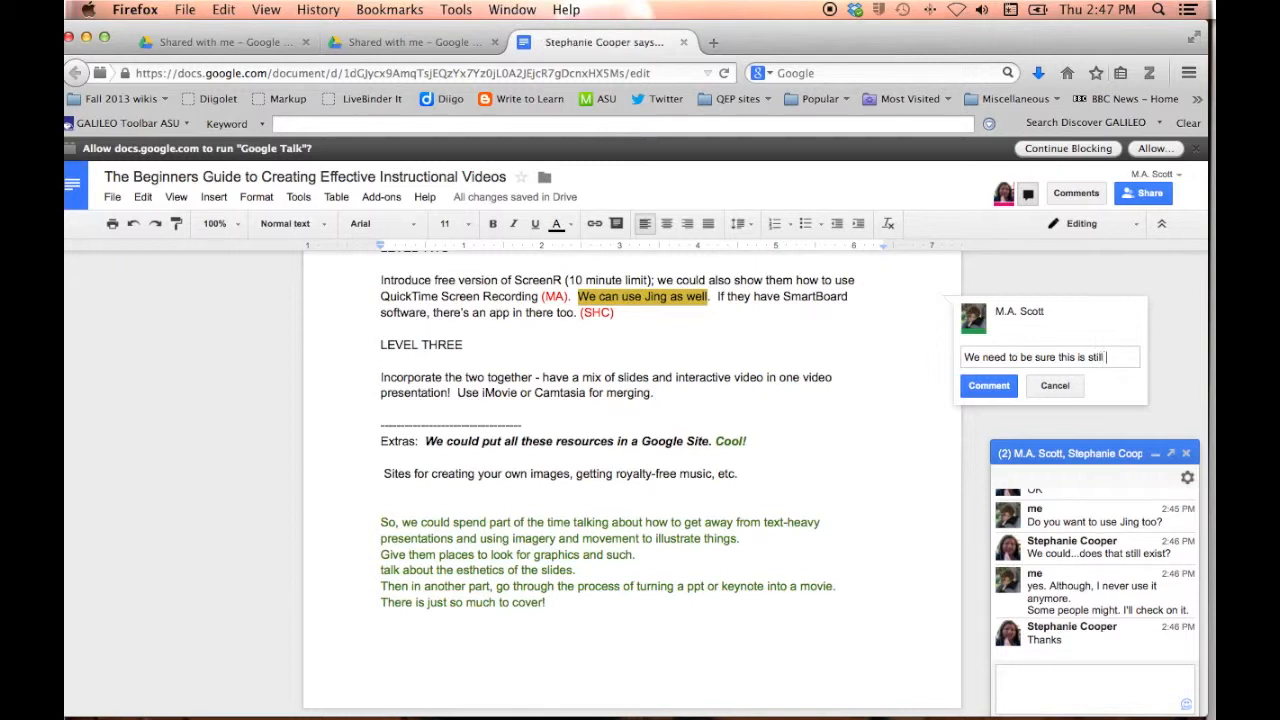
type("active before")
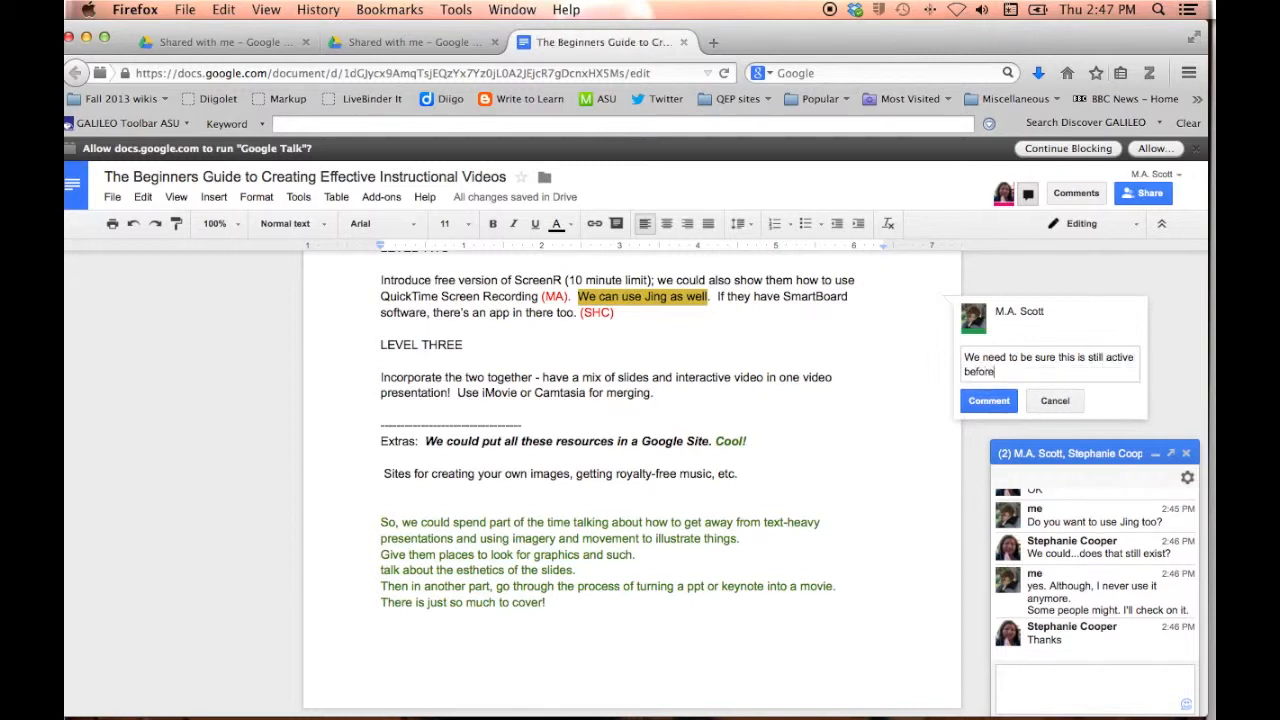
type(" we us")
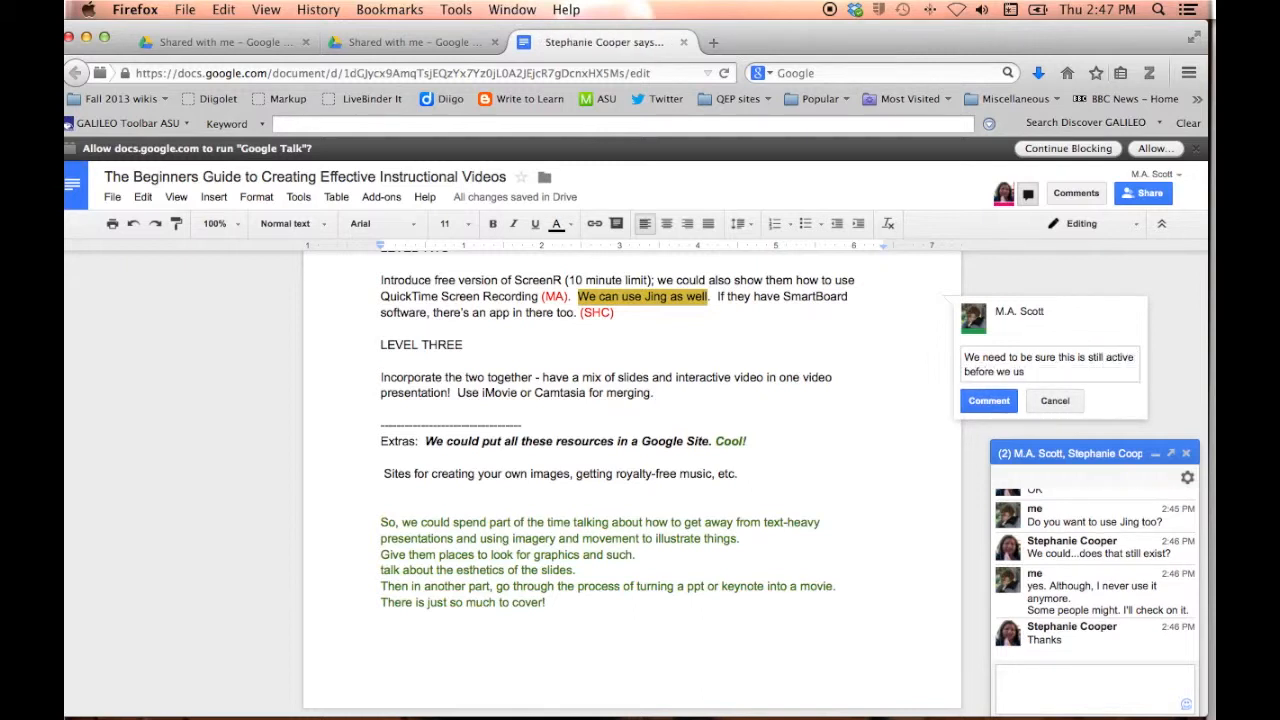
type("e it in our prese")
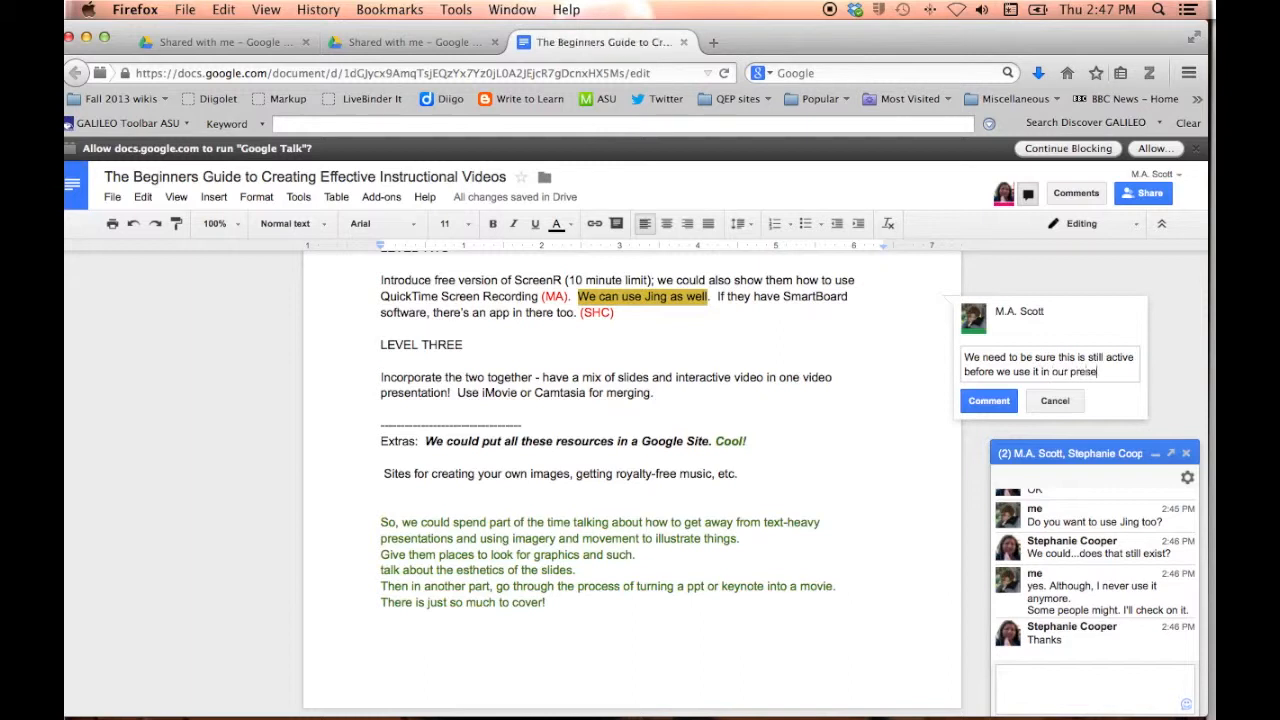
type("ntation.")
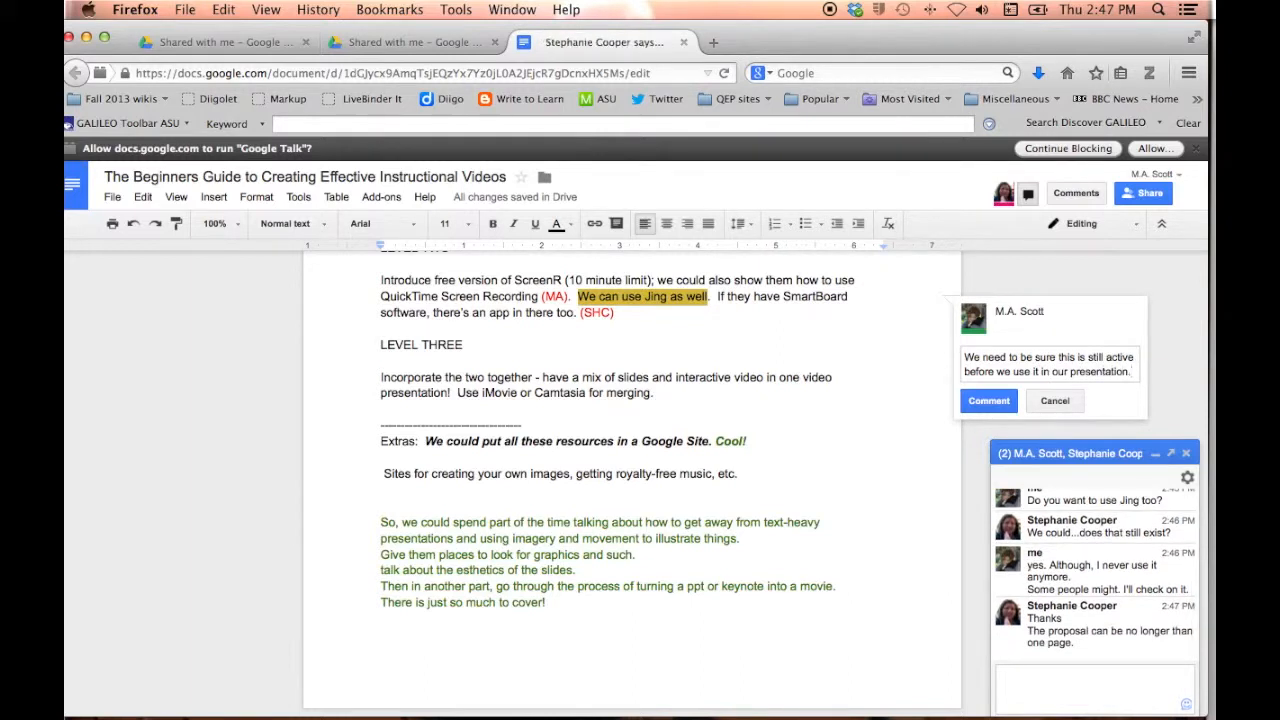
left_click(776, 355)
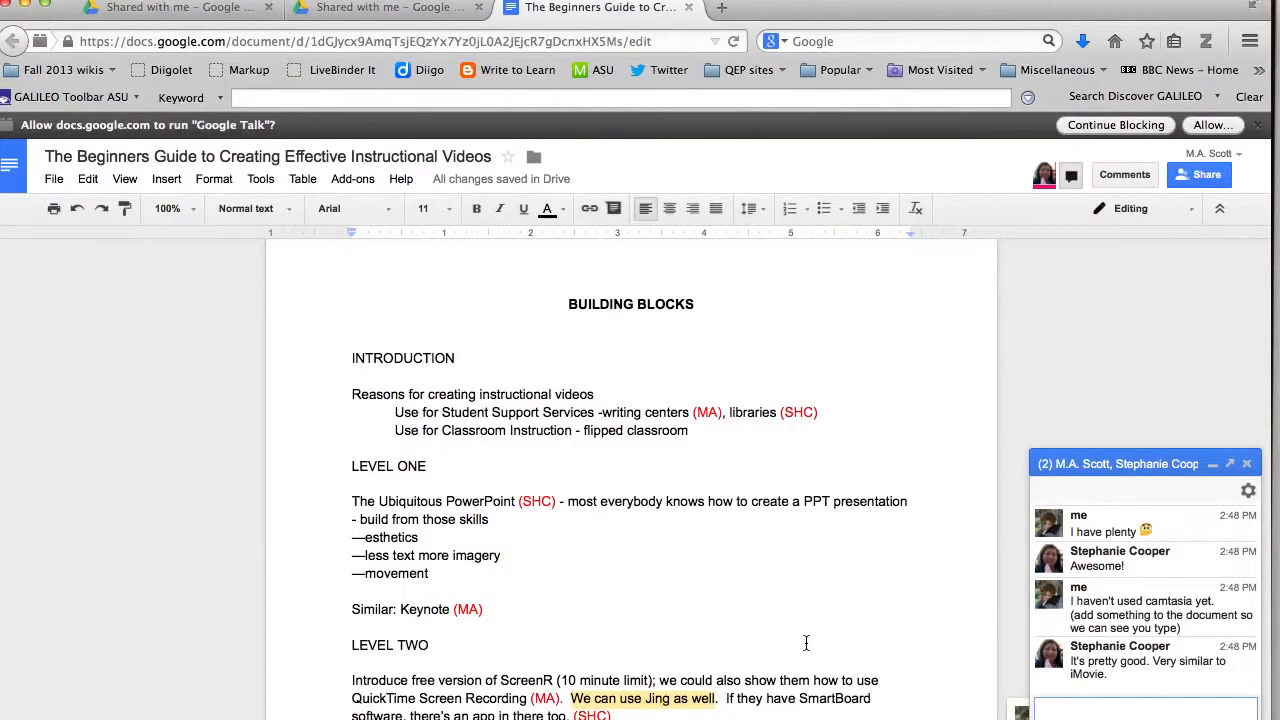
- Under Extras, add "Definitely! I like that." after the "take-away" remark about giving more specific directions
scroll(790, 615, "down", 2)
scroll(806, 643, "down", 5)
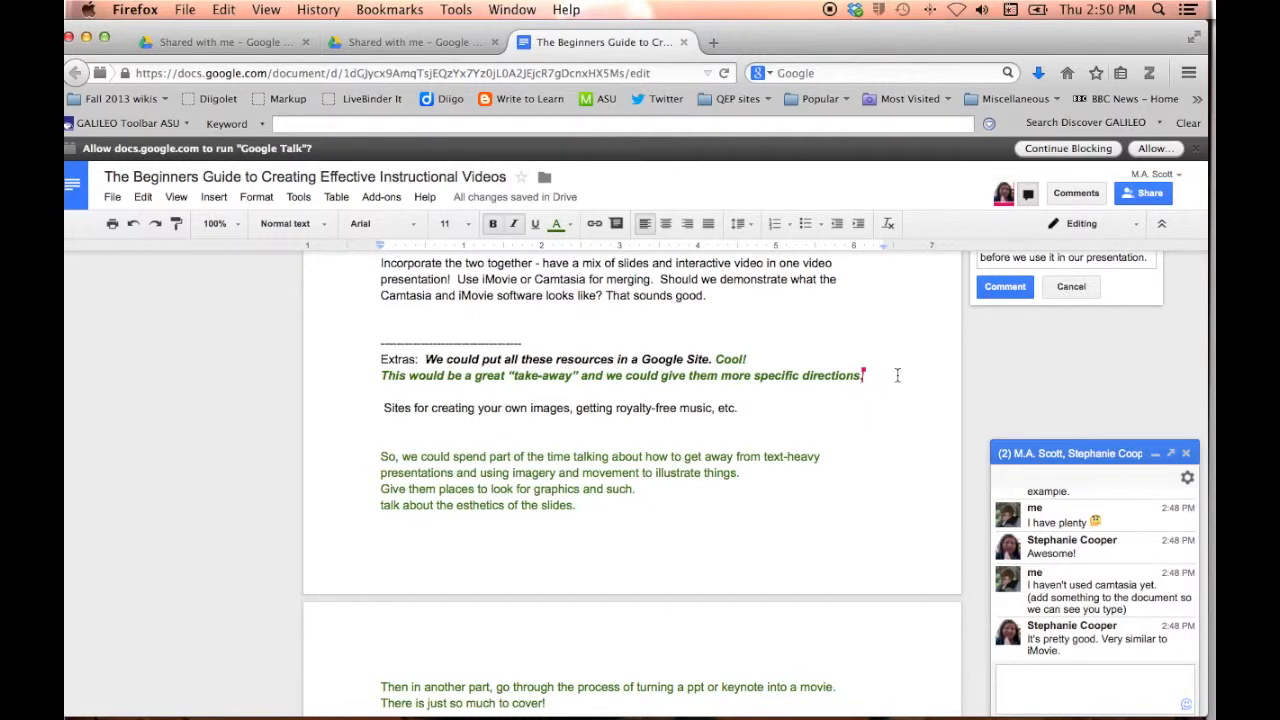
type("De")
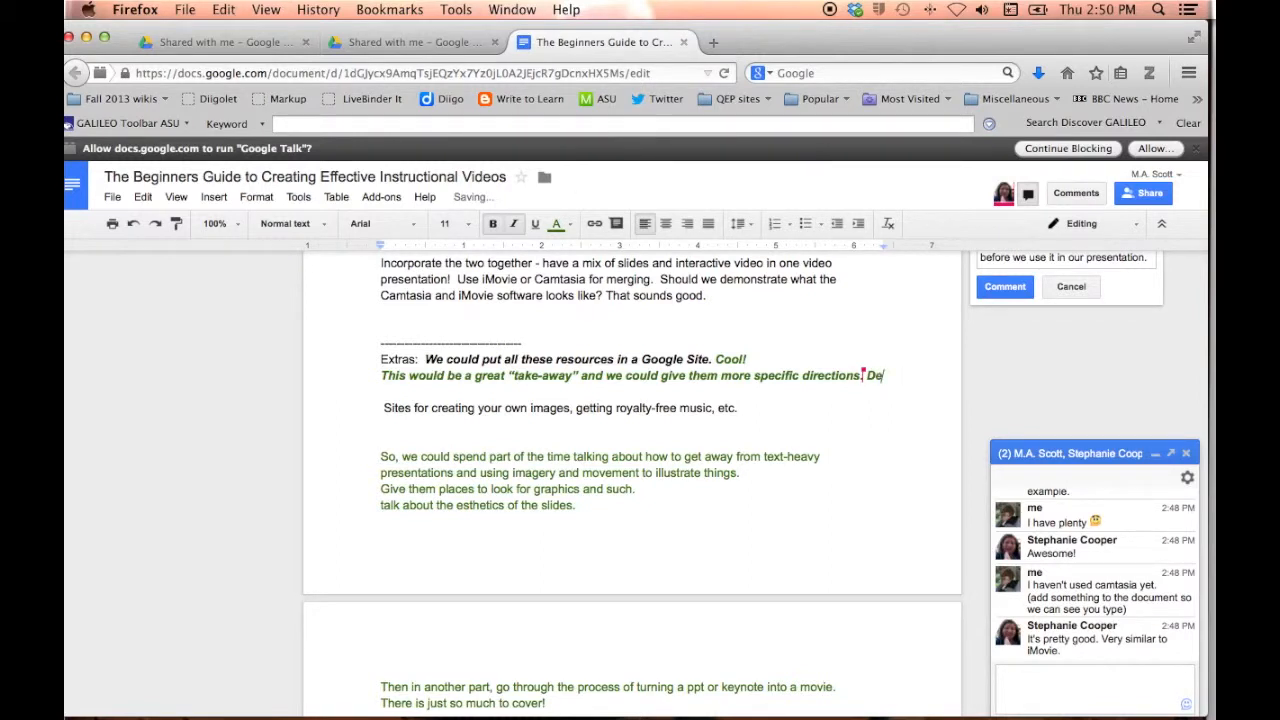
type("finitely! I like that.")
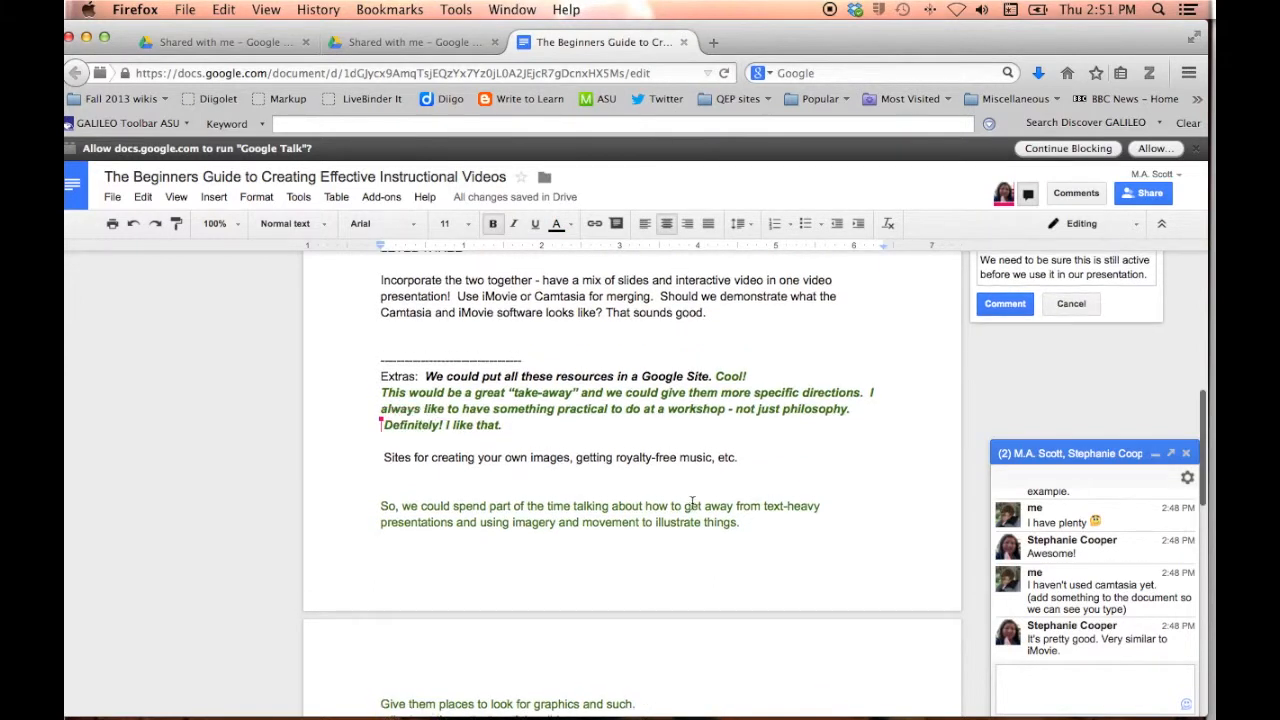
- Underline the words "not just philosophy" in the green remark under Extras
left_click_drag(736, 410, 850, 410)
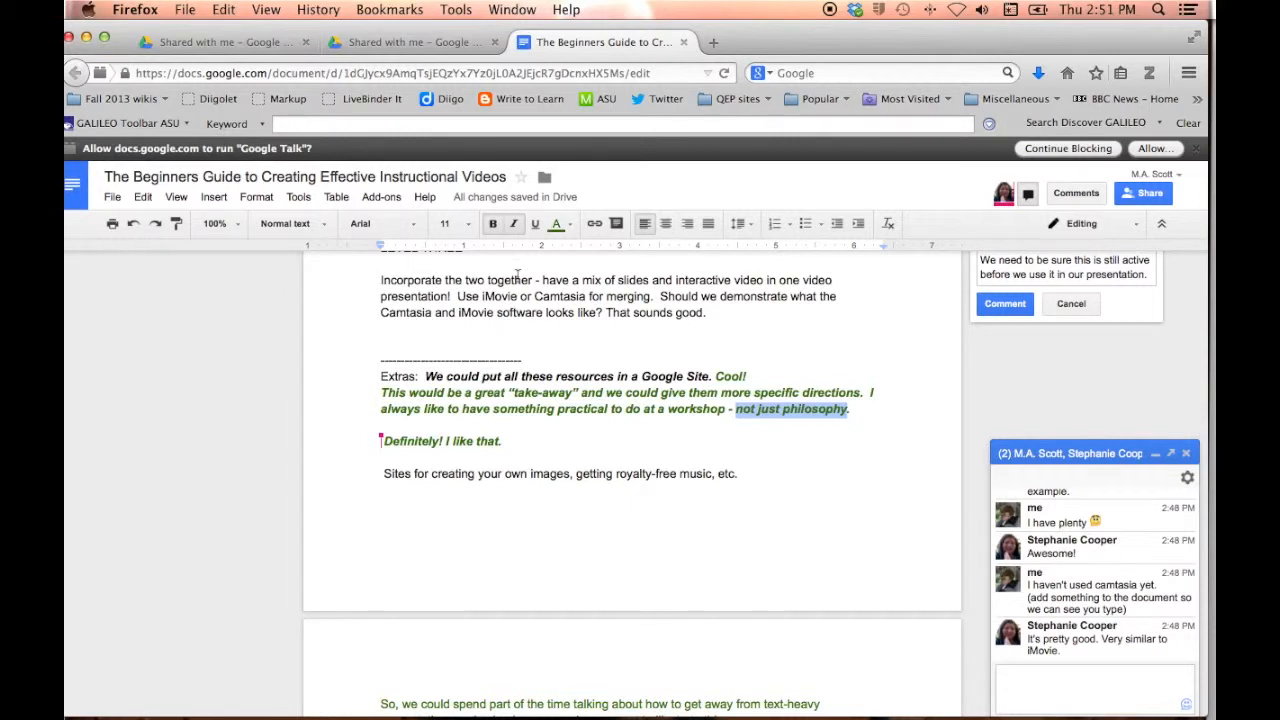
left_click(535, 226)
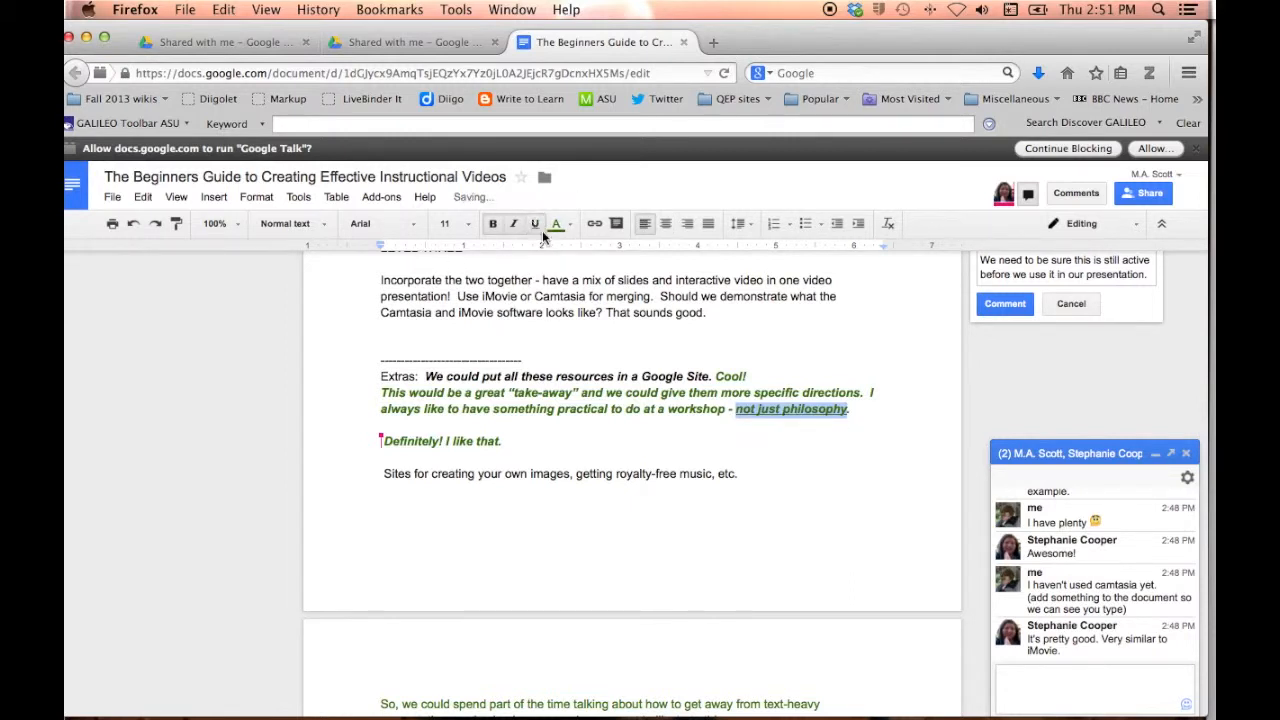
left_click(516, 444)
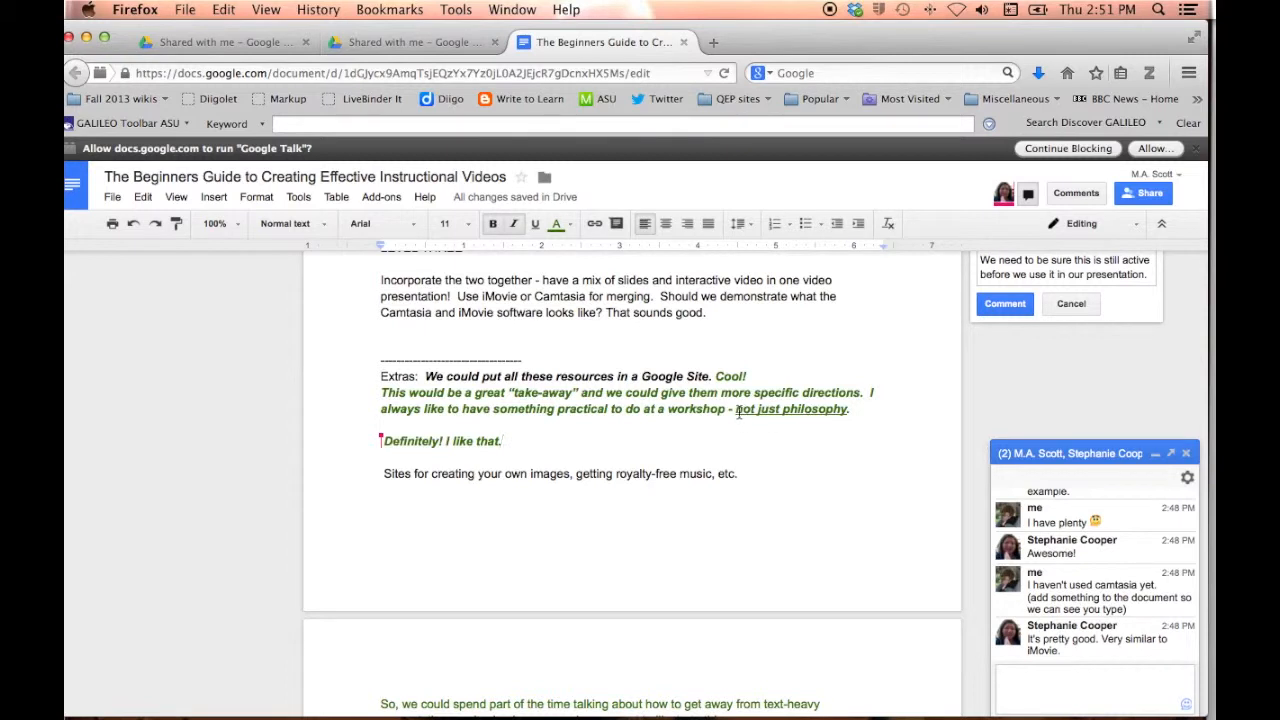
- Change the text color of the underlined words "not just philosophy" under Extras to red
left_click_drag(737, 410, 842, 411)
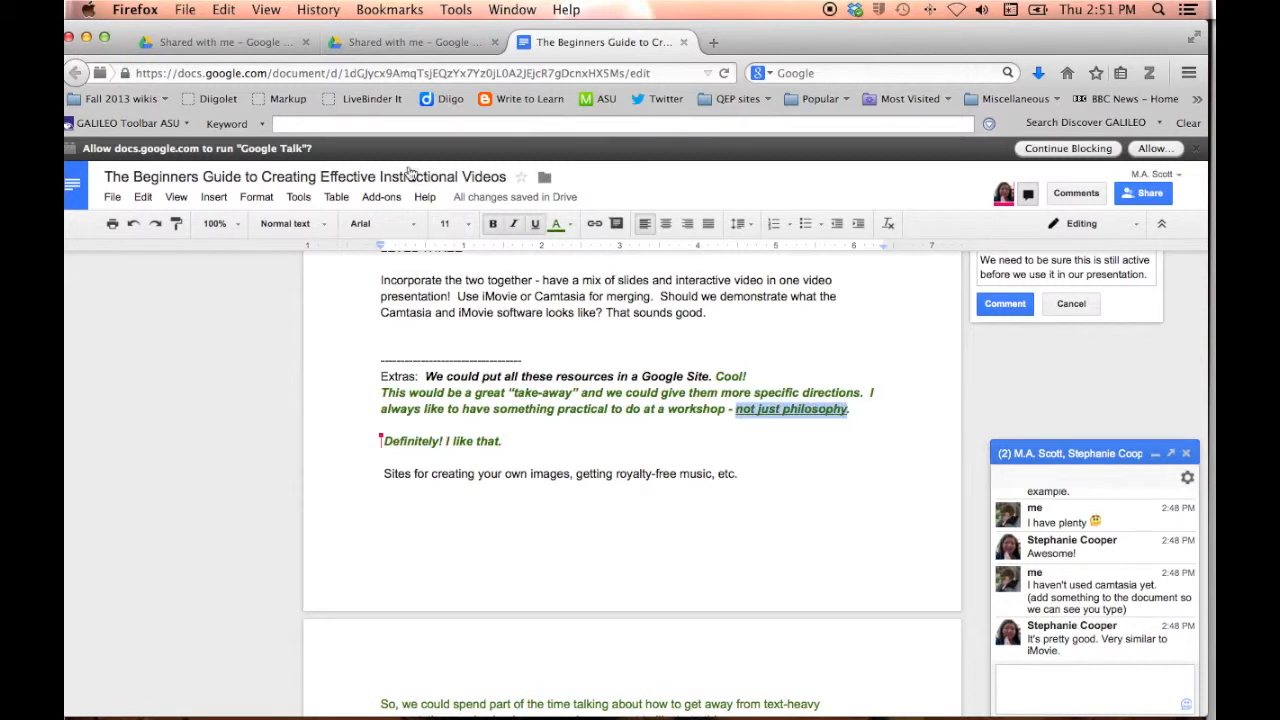
left_click(571, 228)
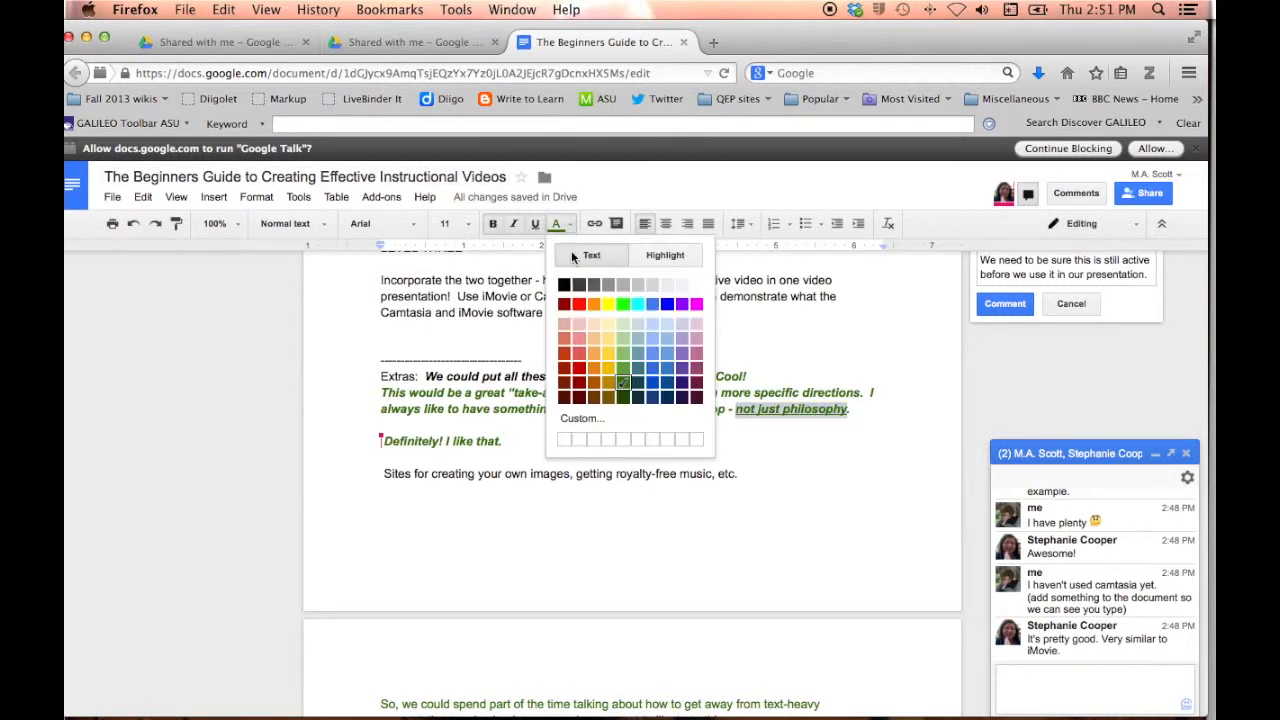
left_click(578, 306)
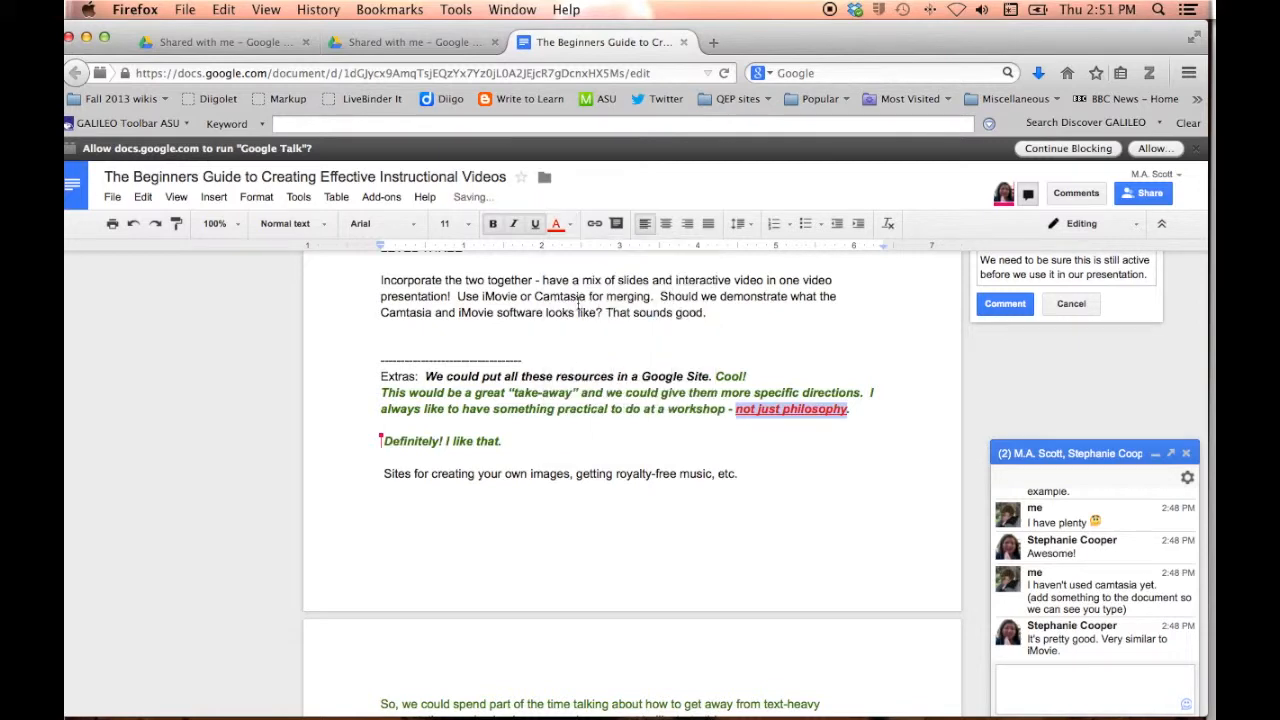
left_click(862, 434)
scroll(613, 448, "down", 5)
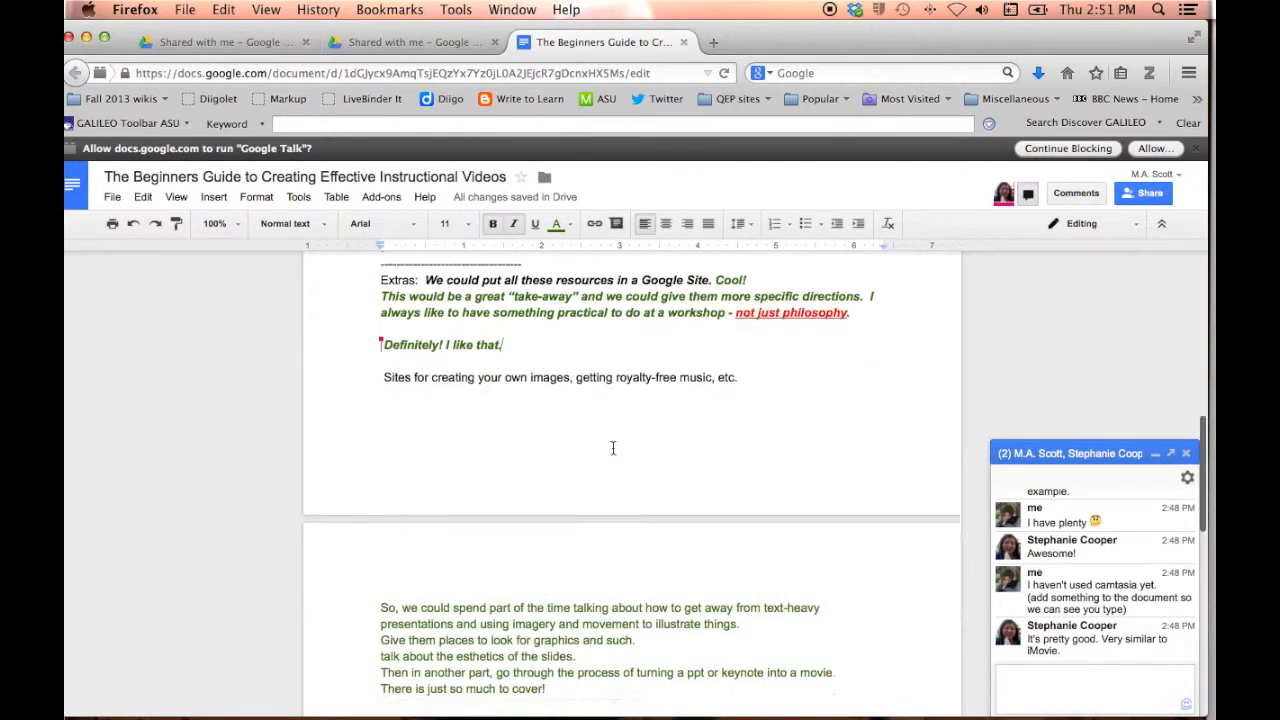
scroll(613, 448, "up", 10)
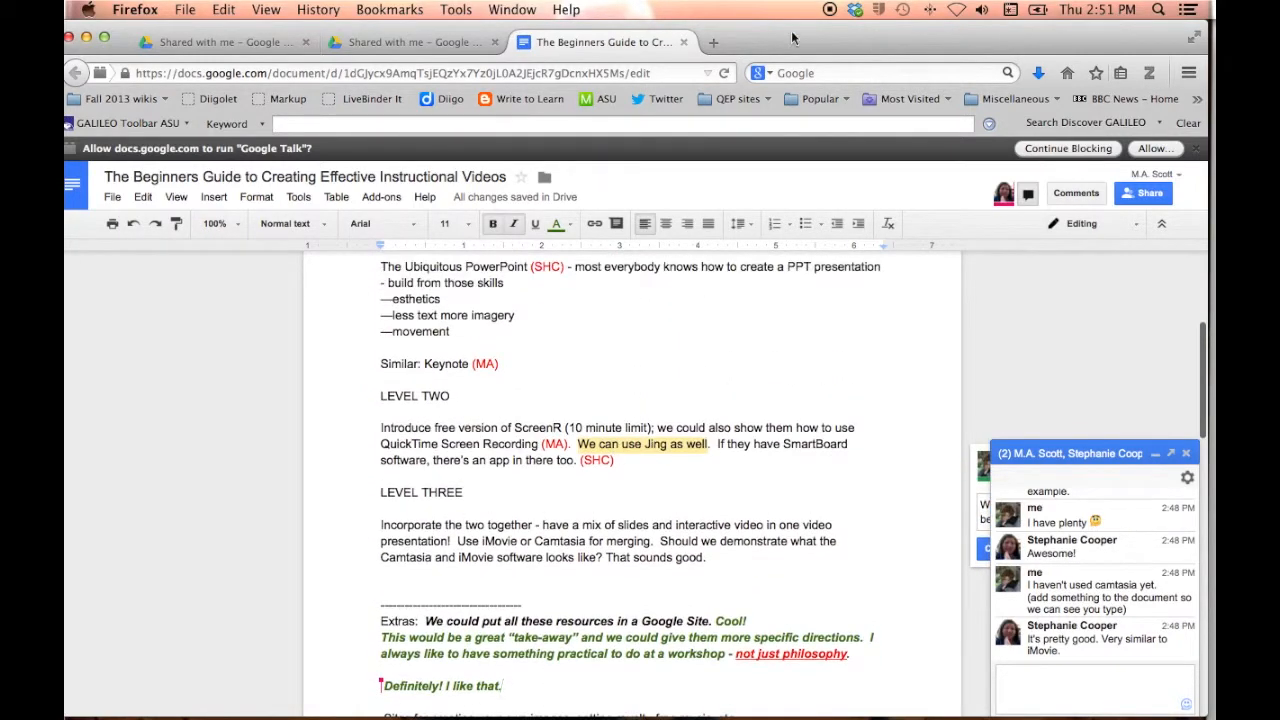
left_click(830, 10)
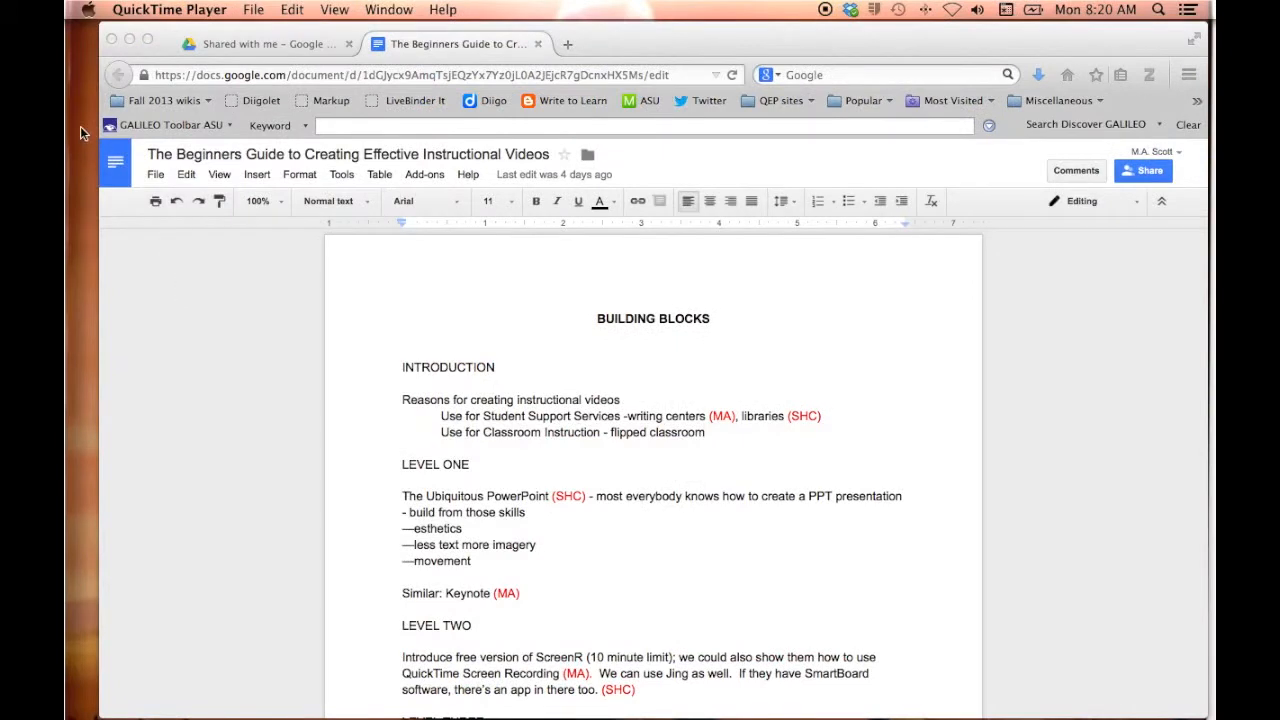
- Download the document "The Beginners Guide to Creating Effective Instructional Videos" as a Microsoft Word (.docx) file
left_click(158, 182)
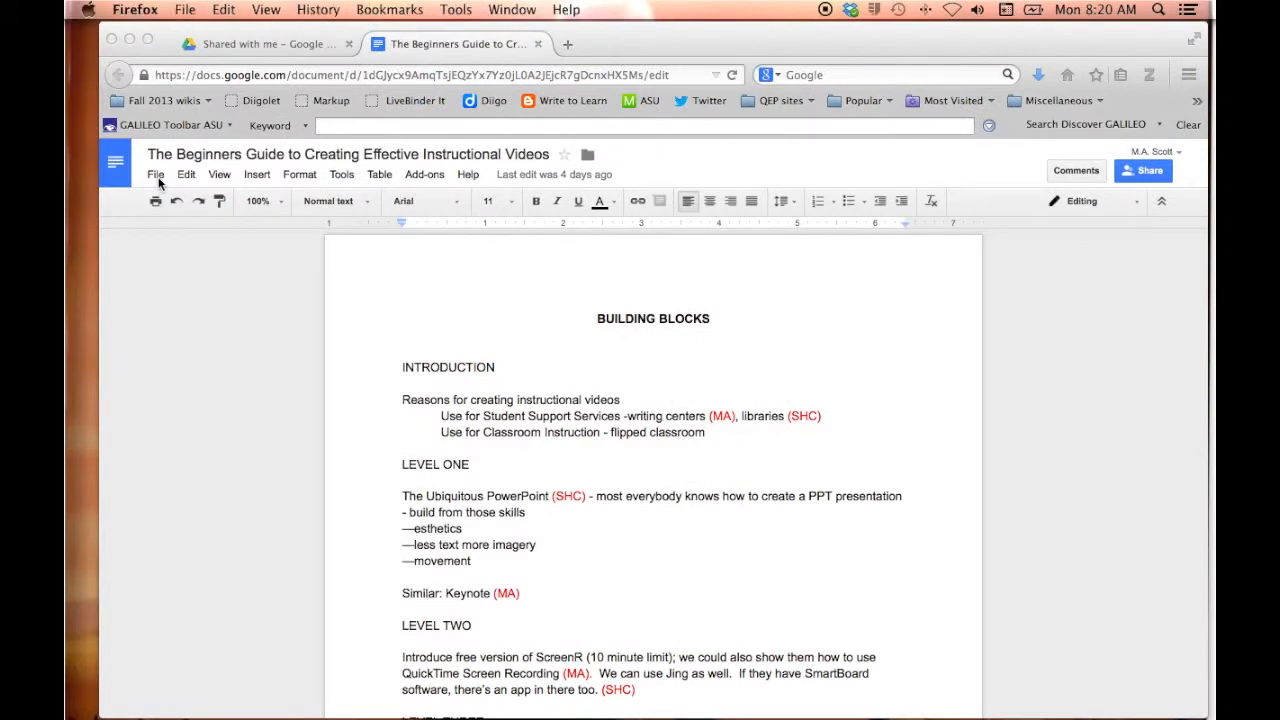
left_click(156, 176)
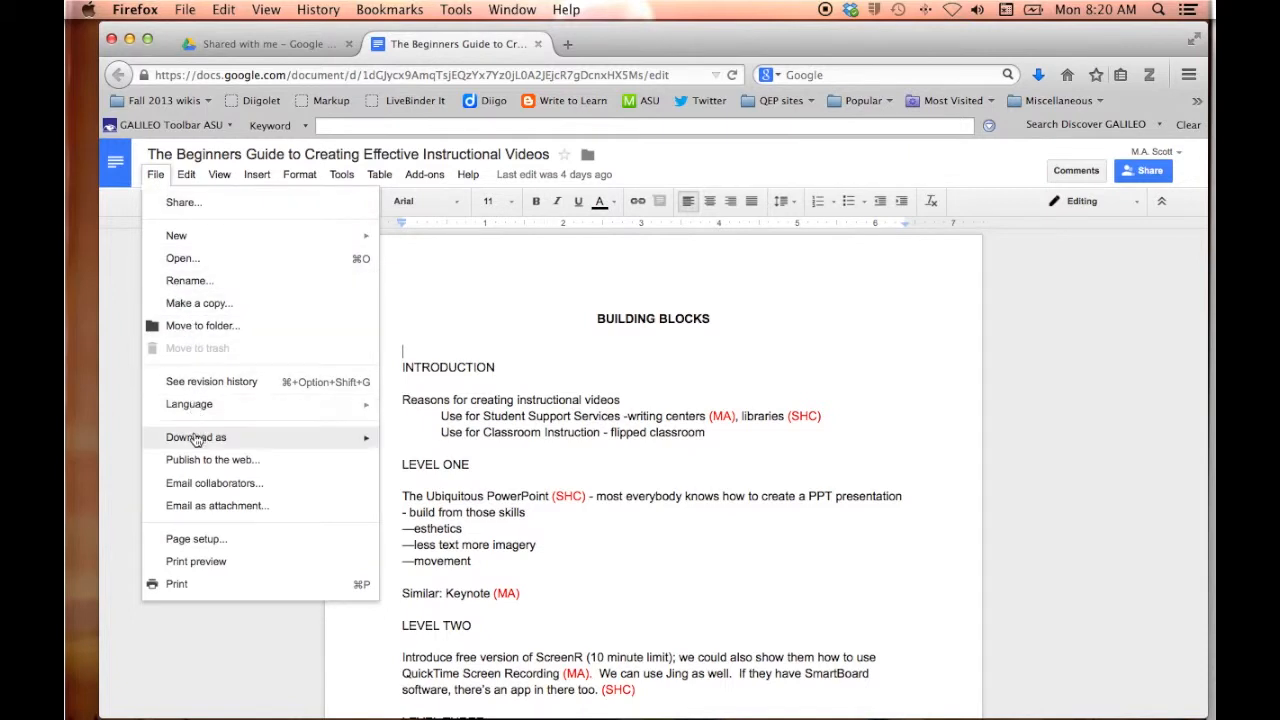
mouse_move(196, 440)
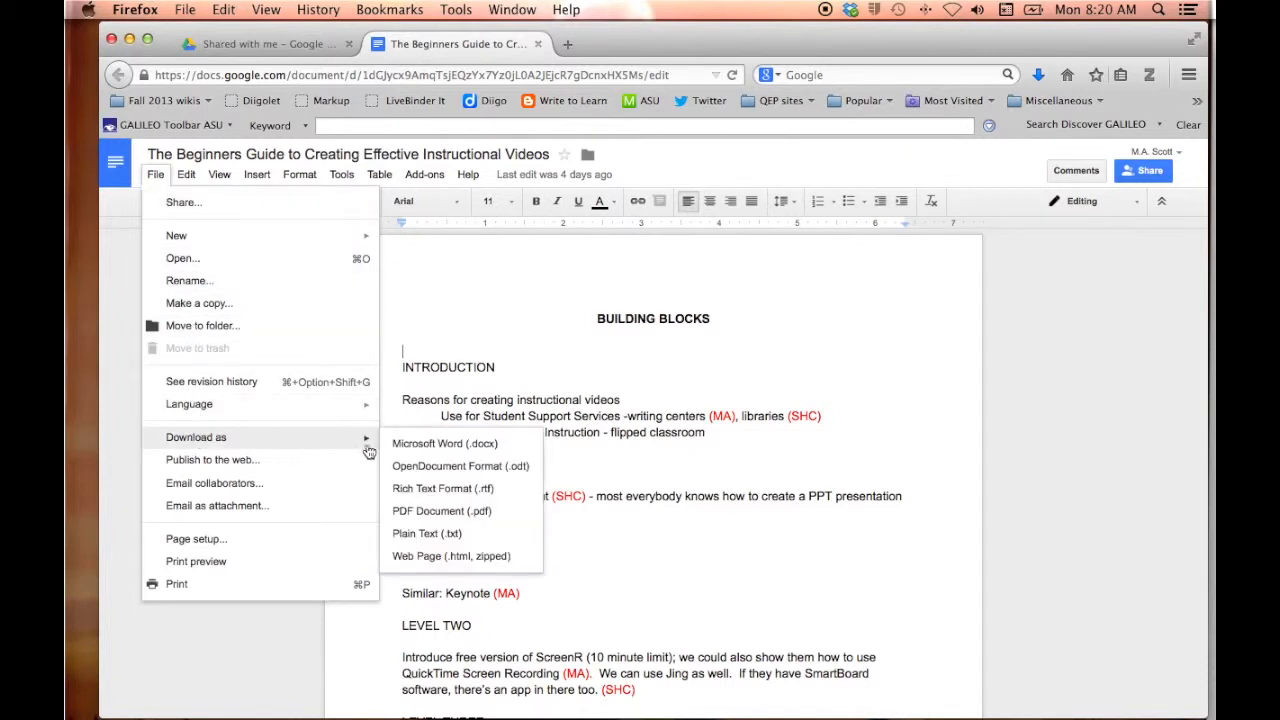
left_click(445, 444)
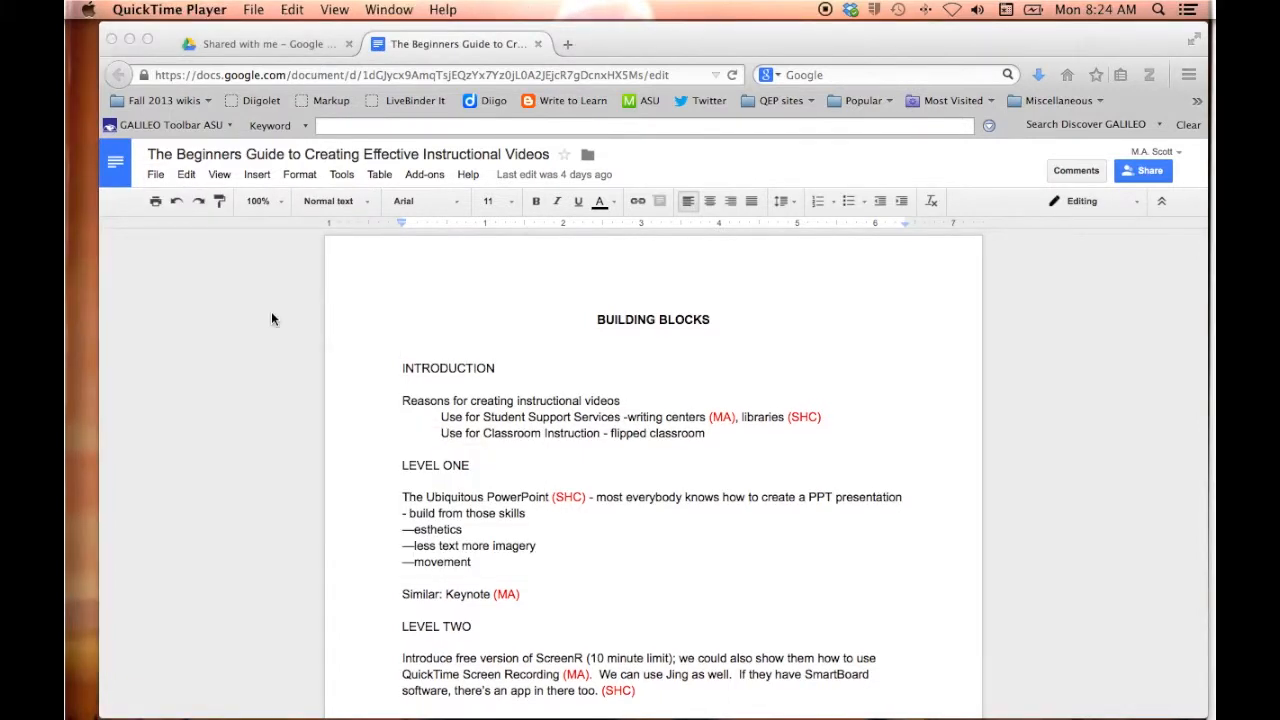
- Open the downloaded TheBeginnersGuidetoCreatingEffectiveInstructionalVideos.docx from the Downloads folder in Word, and close the Downloads window
mouse_move(1166, 710)
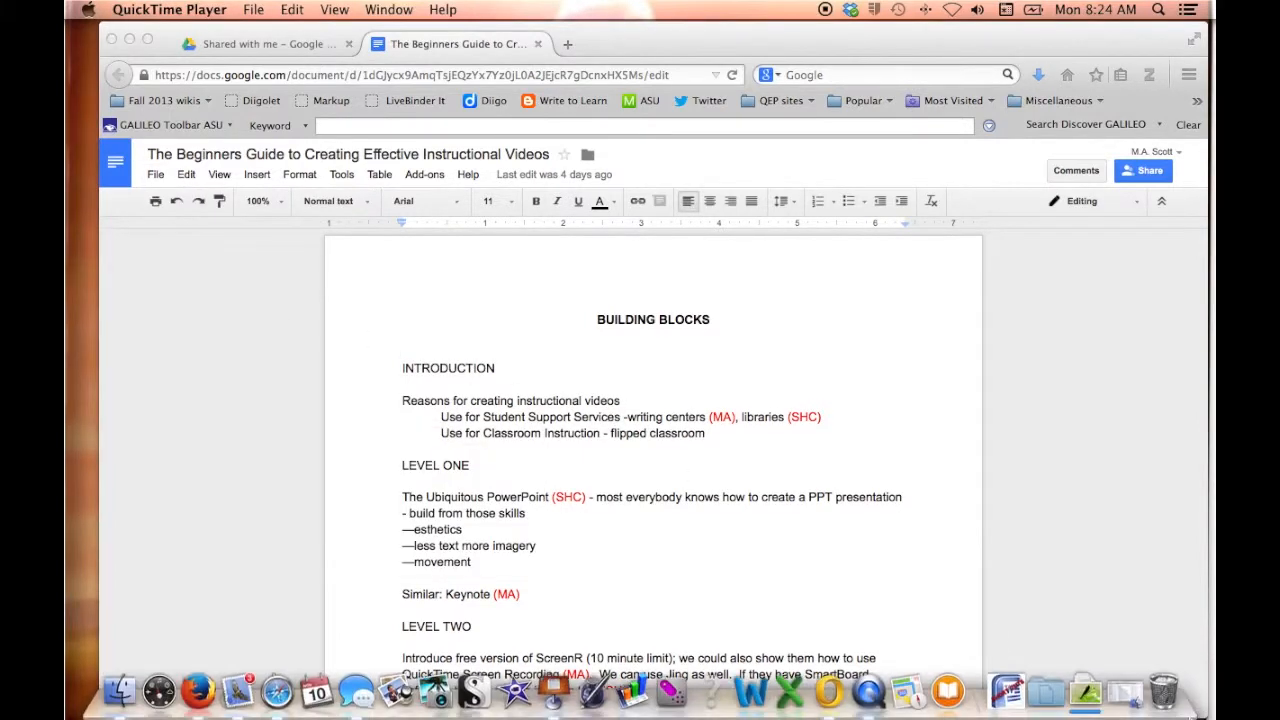
left_click(1098, 700)
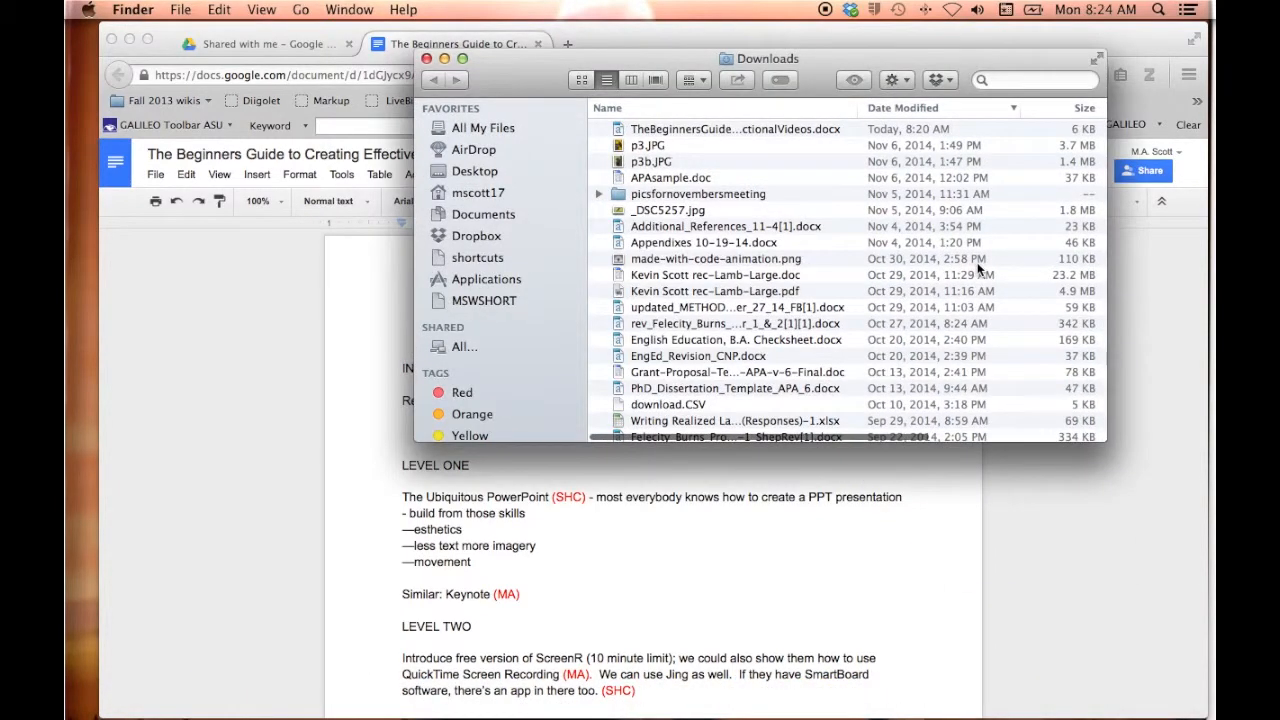
left_click(688, 131)
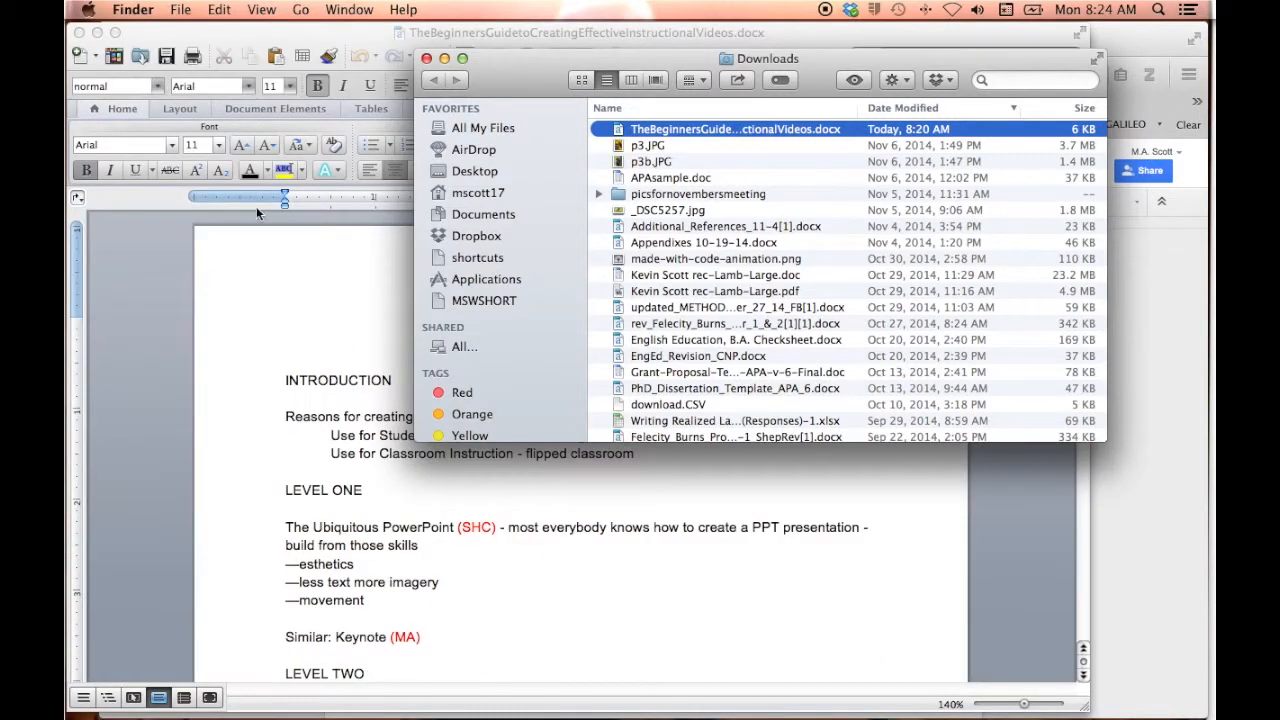
left_click(427, 58)
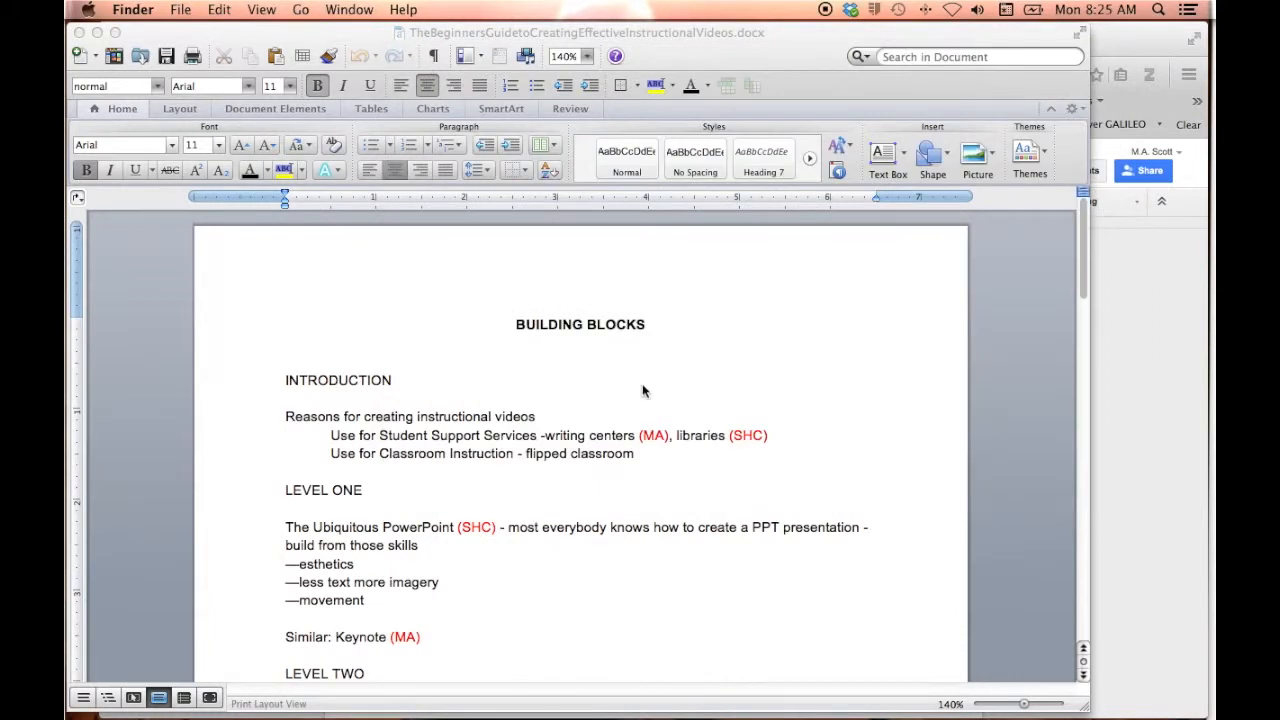
- Open the page header of the Word document for editing and enter "Rum"
left_click(793, 56)
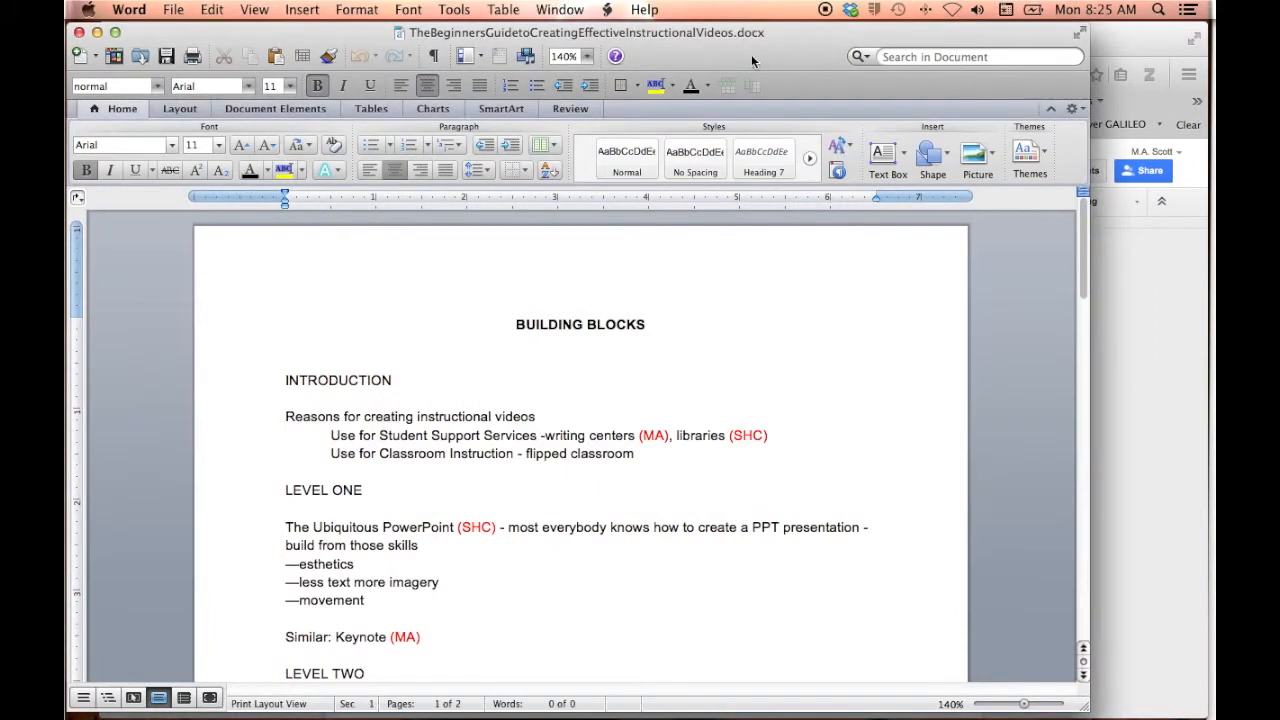
left_click_drag(751, 54, 808, 62)
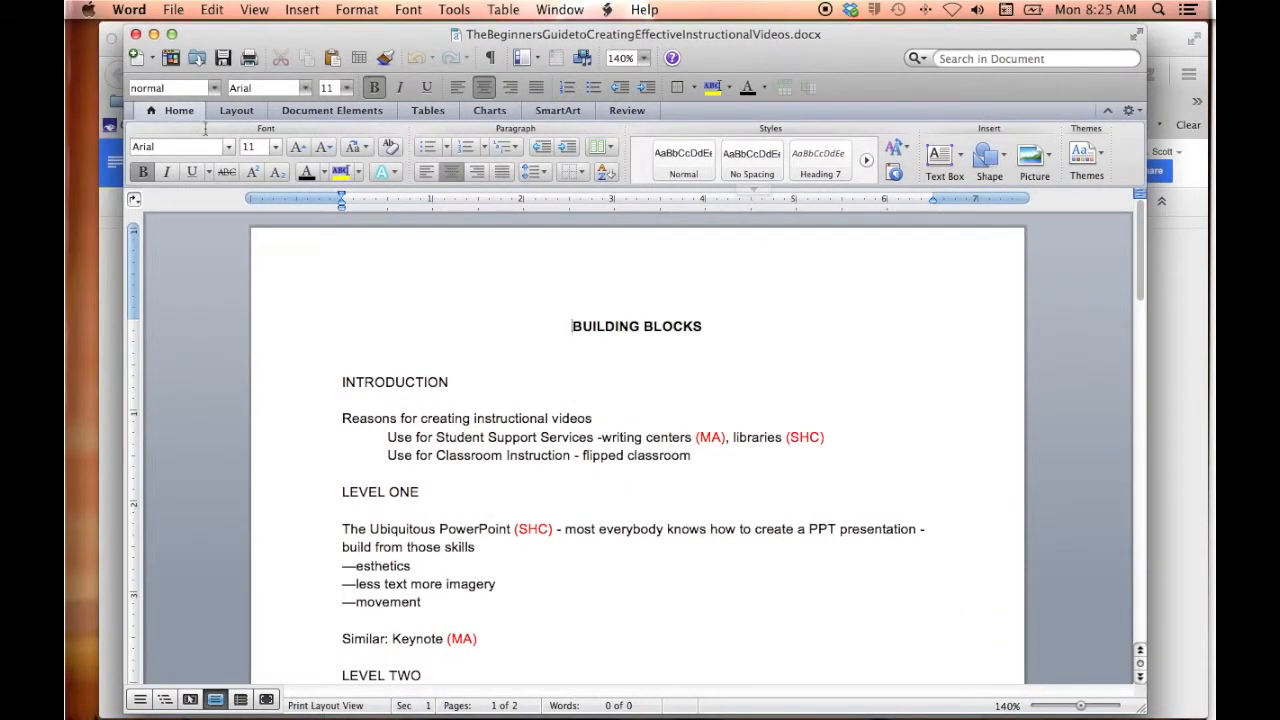
left_click(258, 10)
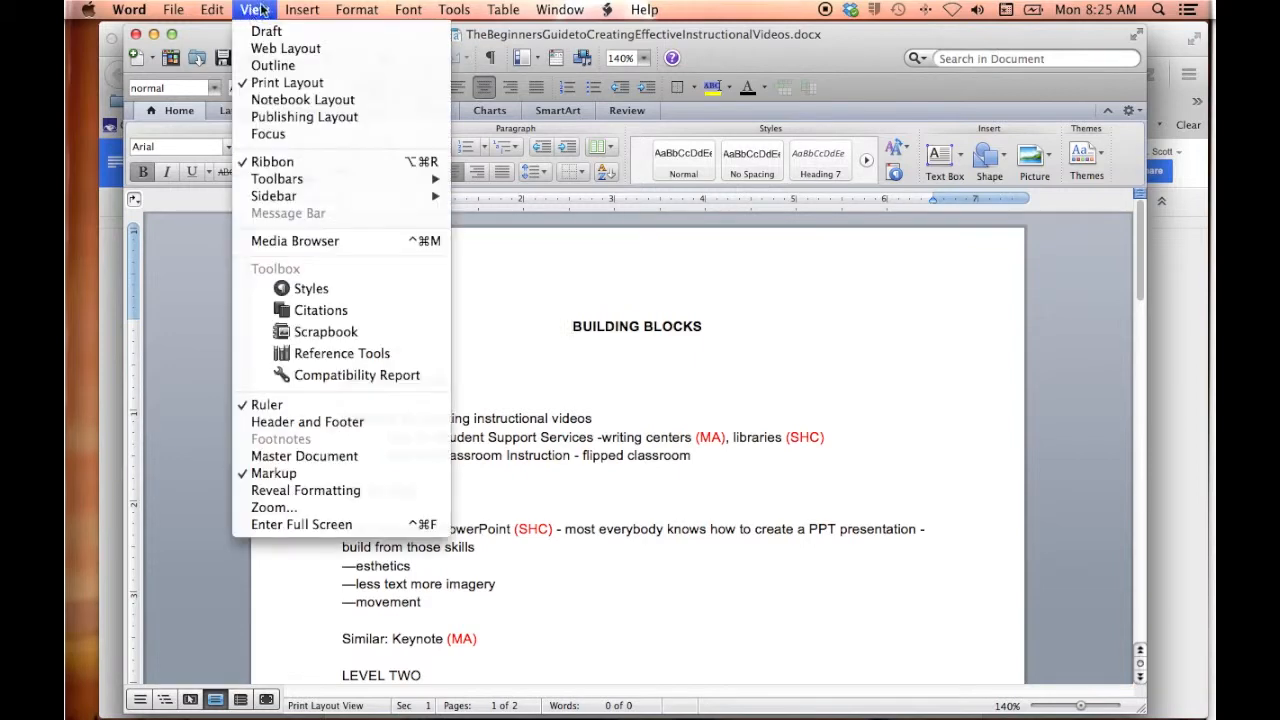
left_click(287, 422)
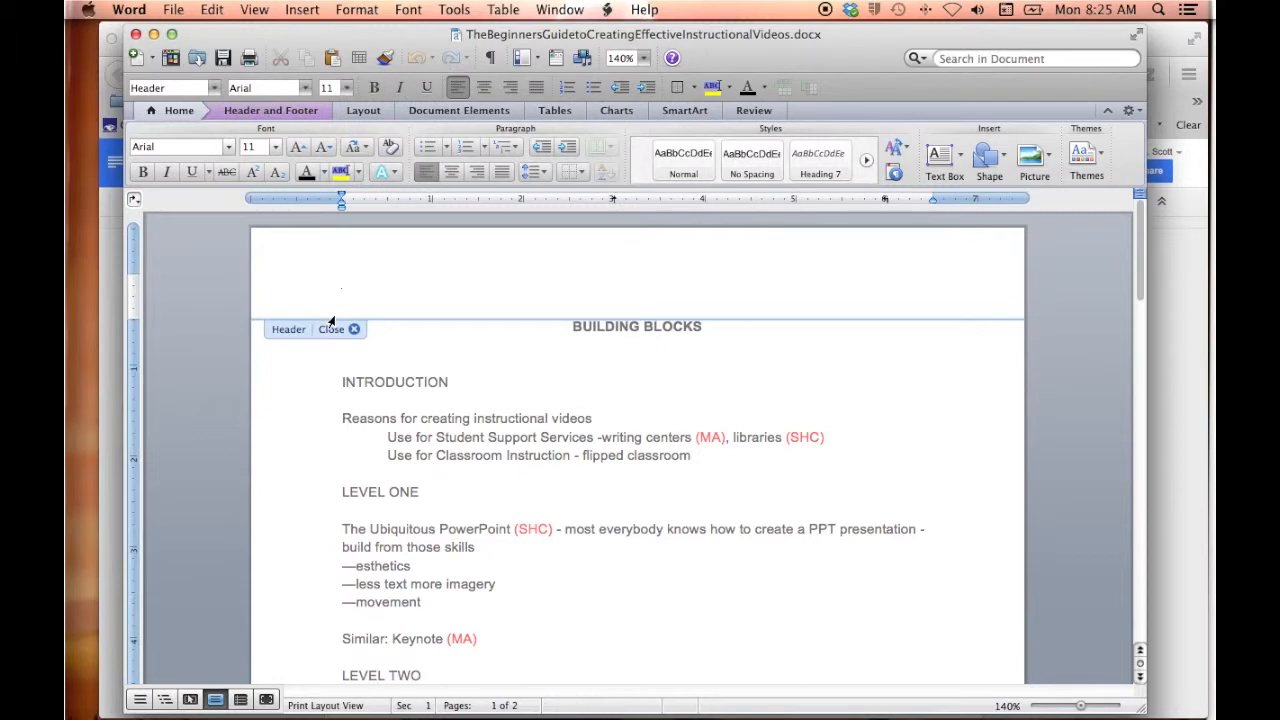
type("Rum")
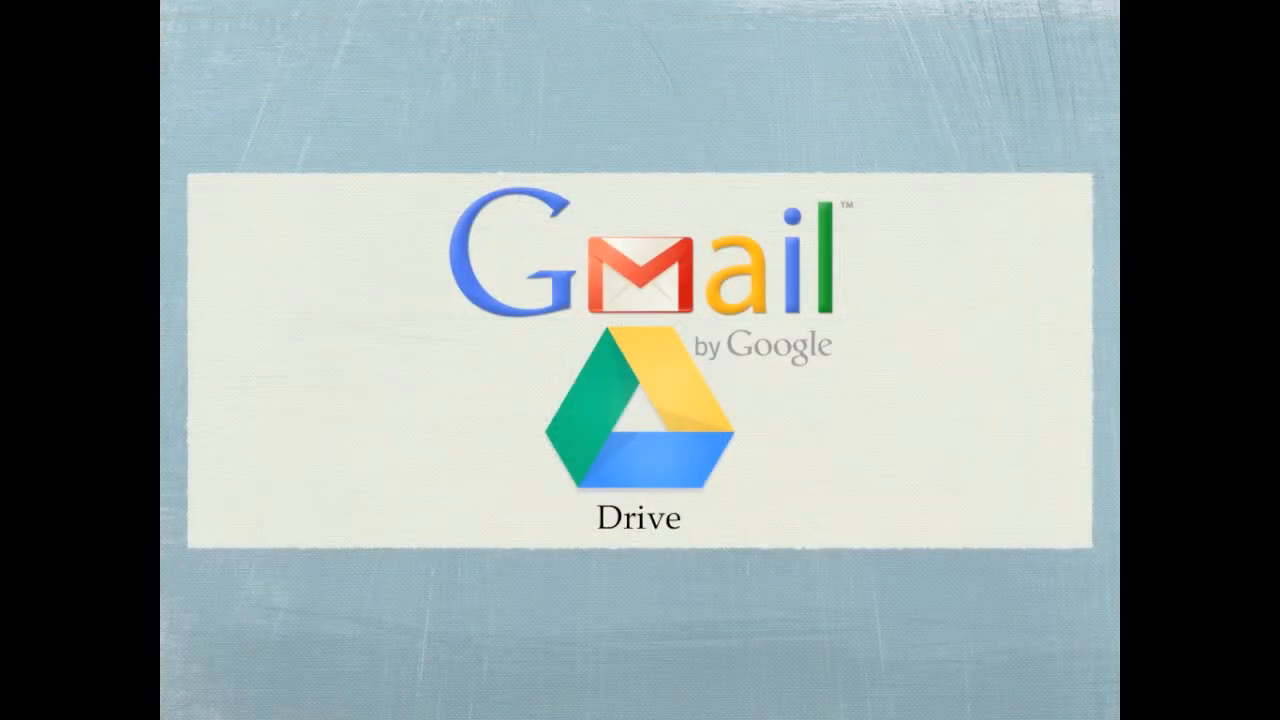